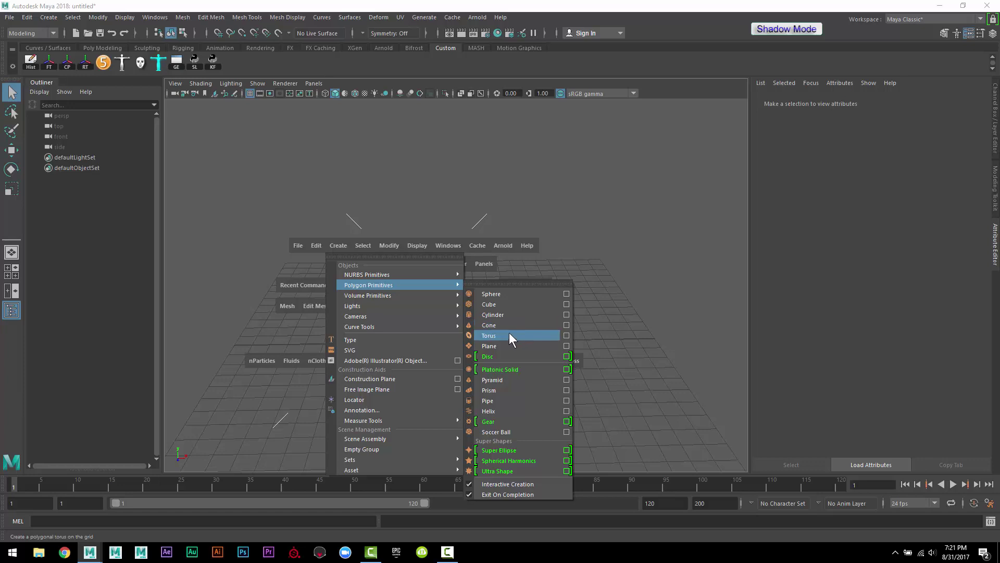
Draw a large polygon plane, pPlane1, across the grid and frame it
left_click(505, 342)
left_click_drag(506, 342, 485, 358, "alt")
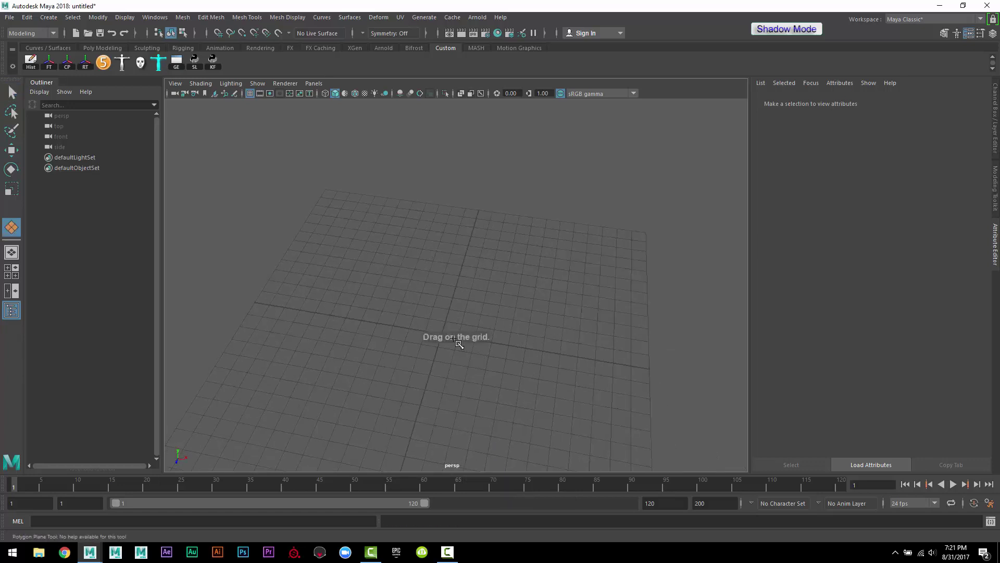
left_click_drag(469, 320, 954, 80)
key("f")
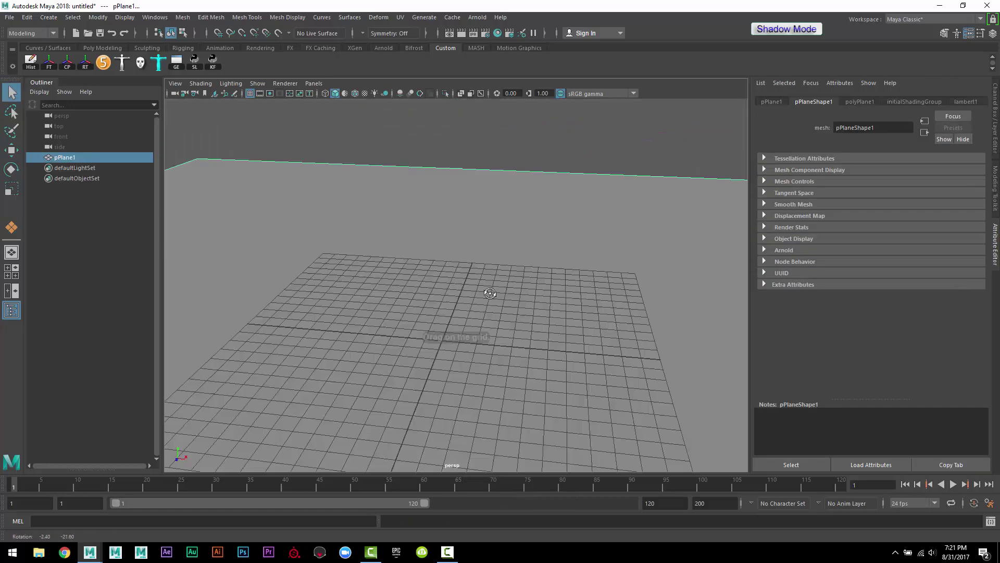
Set pPlane1's Subdivisions Width and Height both to 111
left_click(996, 118)
left_click_drag(918, 246, 918, 253)
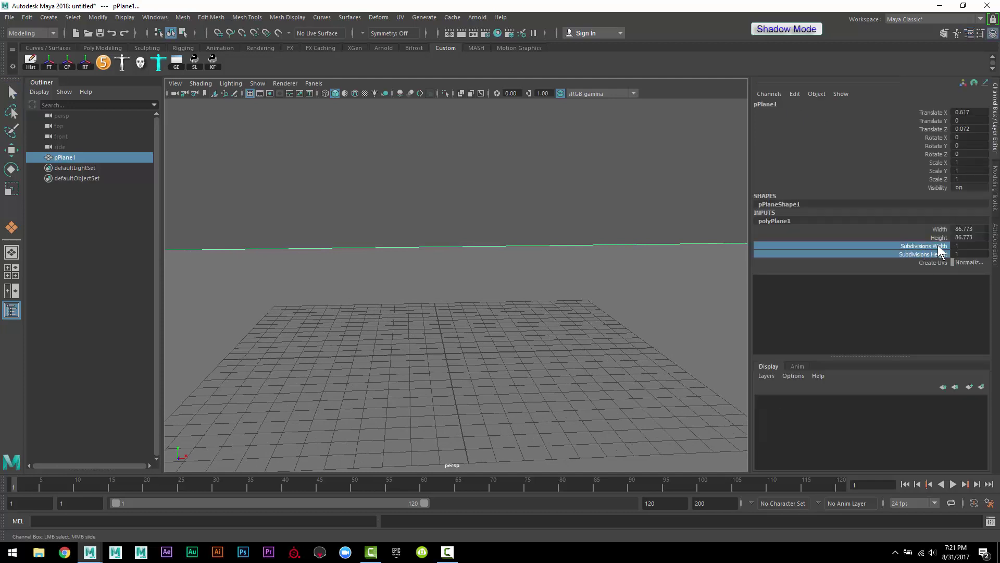
left_click(964, 246)
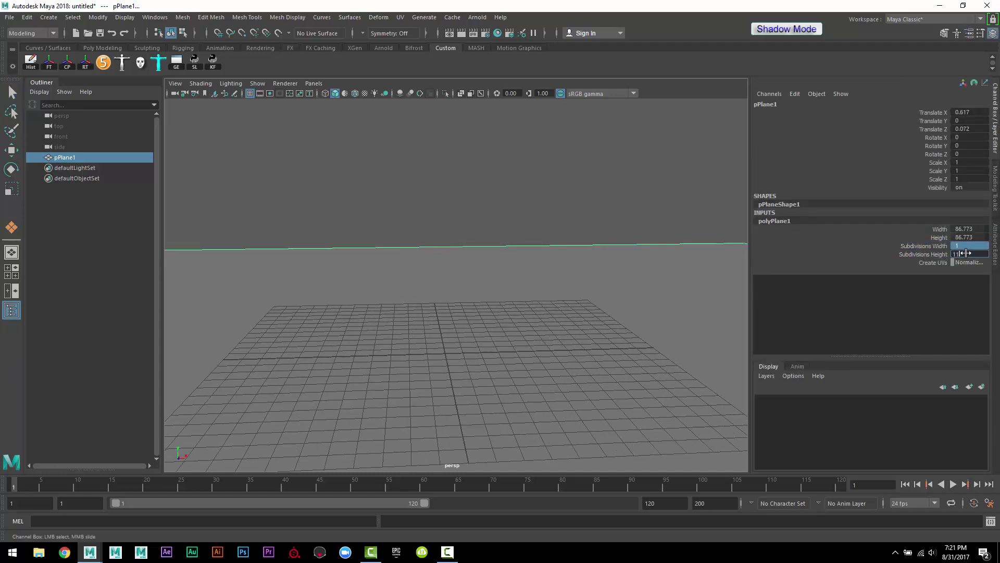
key("Return")
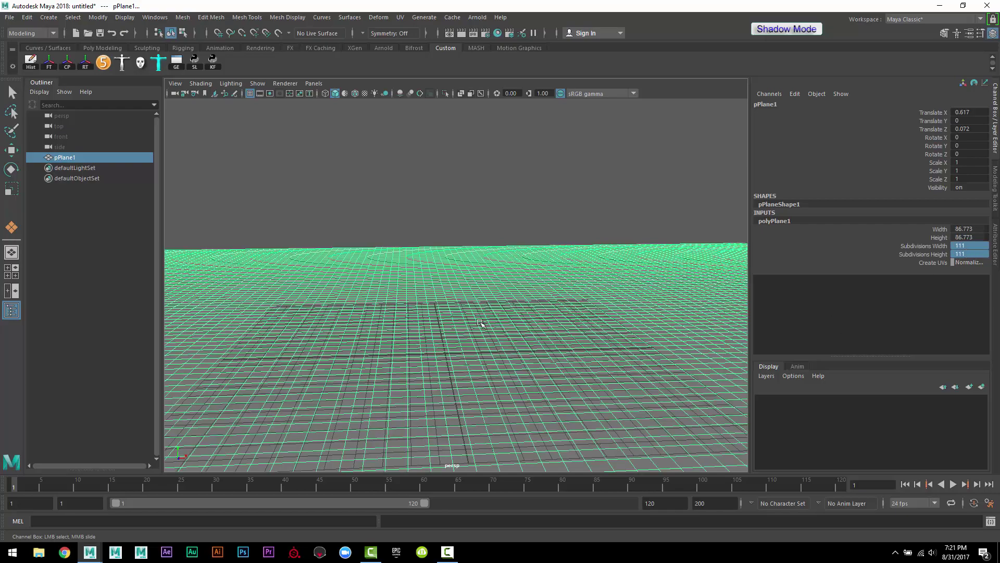
left_click_drag(614, 370, 456, 258, "alt")
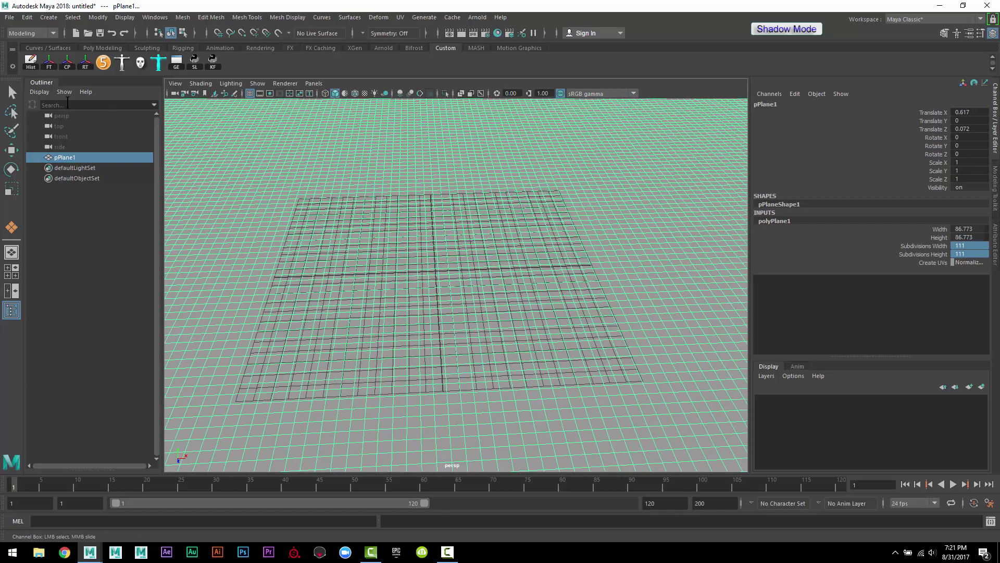
left_click(9, 18)
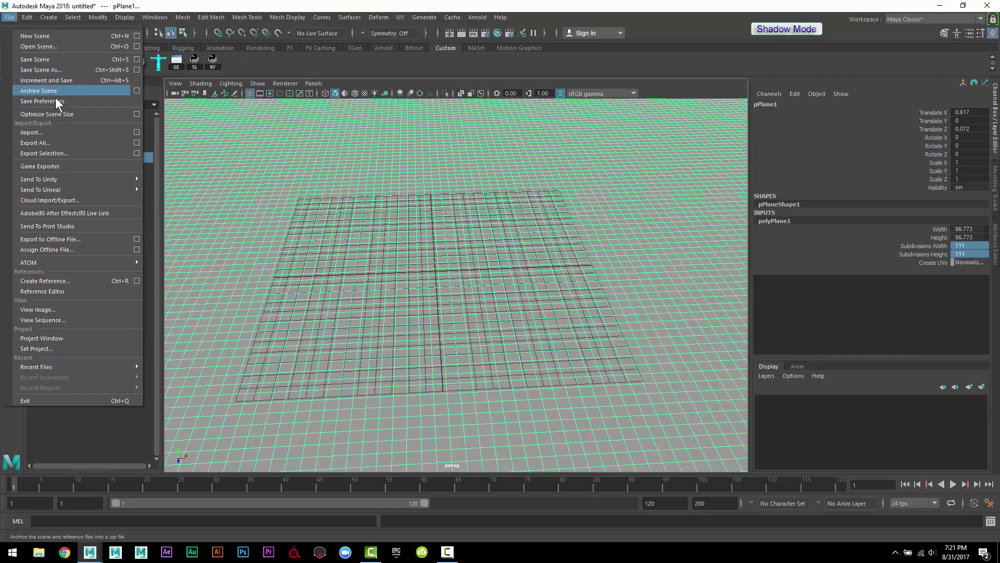
Import eid.mb and select the imported eid:polySurface1 calligraphy mesh above the plane
left_click(62, 131)
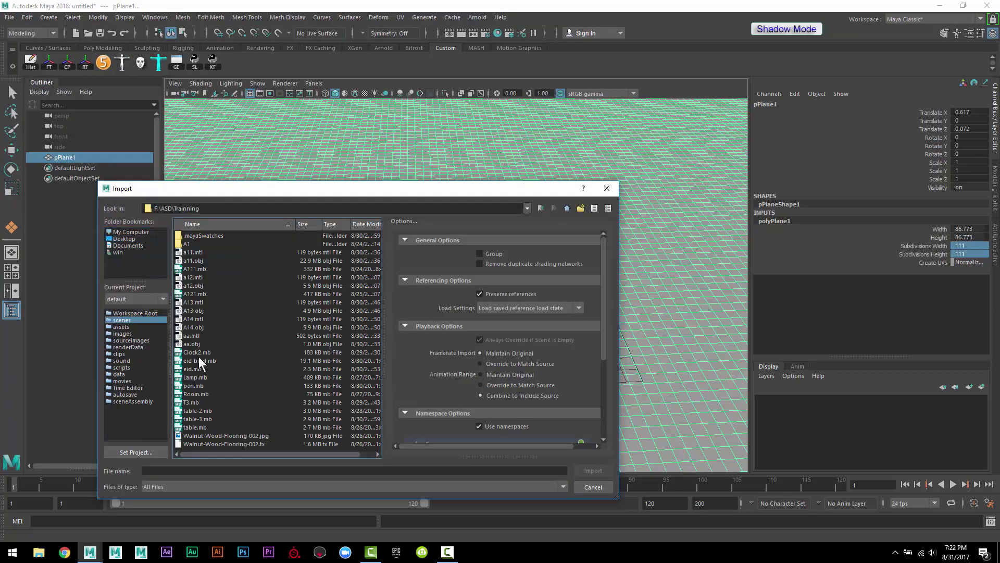
double_click(196, 368)
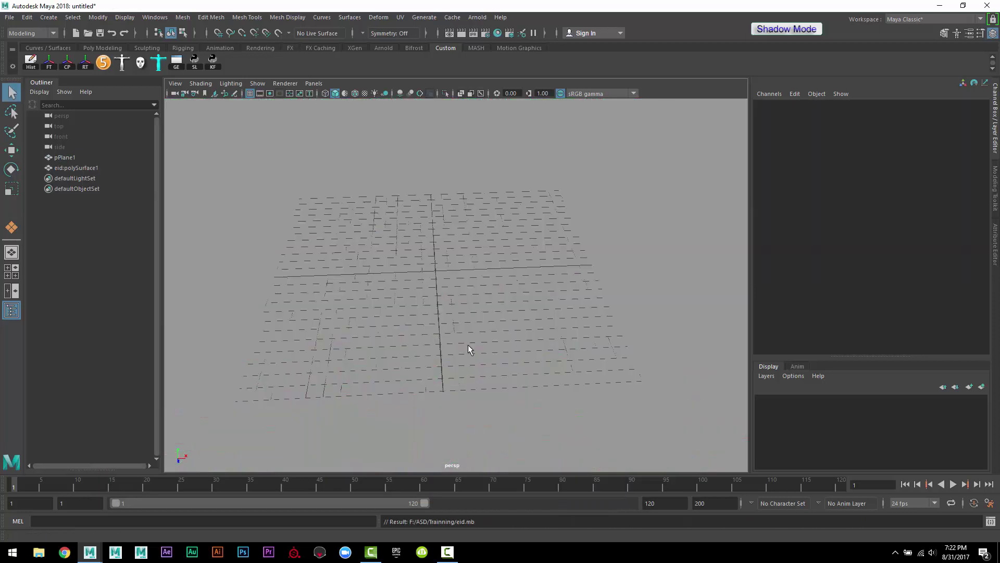
scroll(379, 189, "down", 5)
scroll(332, 125, "down", 4)
scroll(380, 156, "down", 2)
scroll(427, 186, "down", 1)
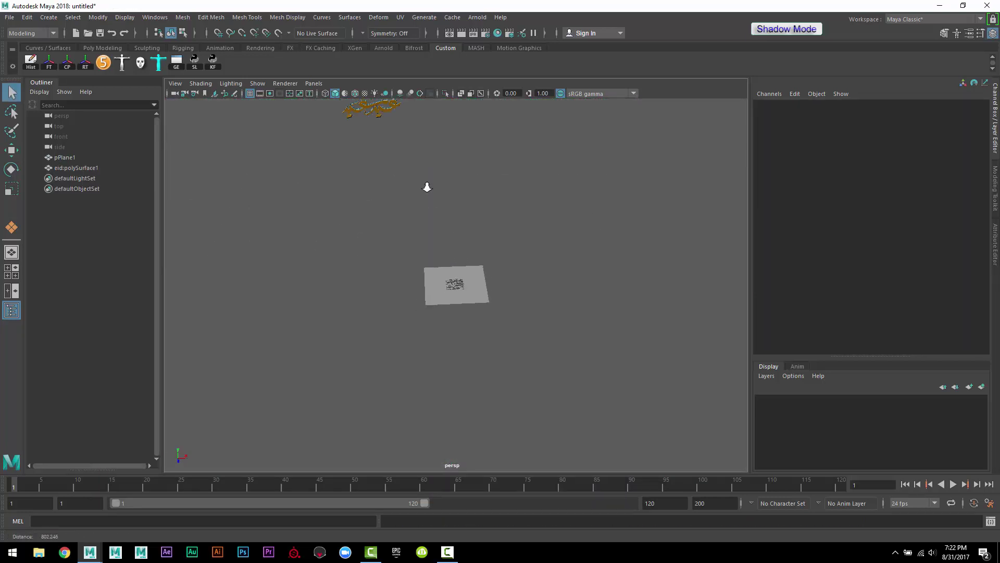
scroll(427, 186, "down", 1)
scroll(437, 188, "up", 1)
scroll(473, 248, "up", 2)
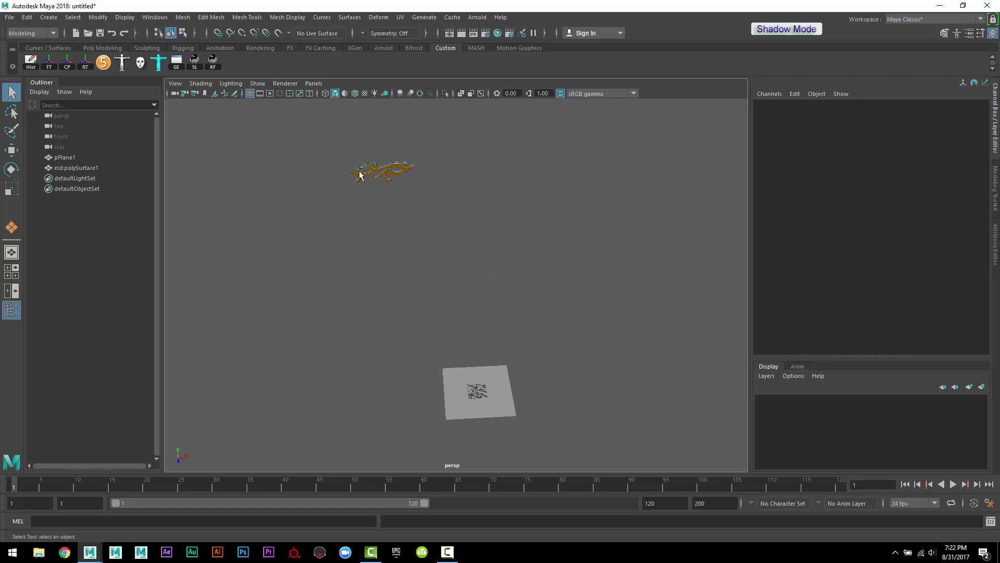
left_click(360, 175)
mouse_move(415, 214)
left_mouse_down("alt")
mouse_move(558, 301)
mouse_move(595, 260)
mouse_move(487, 271)
mouse_move(520, 275)
mouse_move(533, 320)
mouse_move(468, 230)
mouse_move(512, 249)
left_mouse_up("alt")
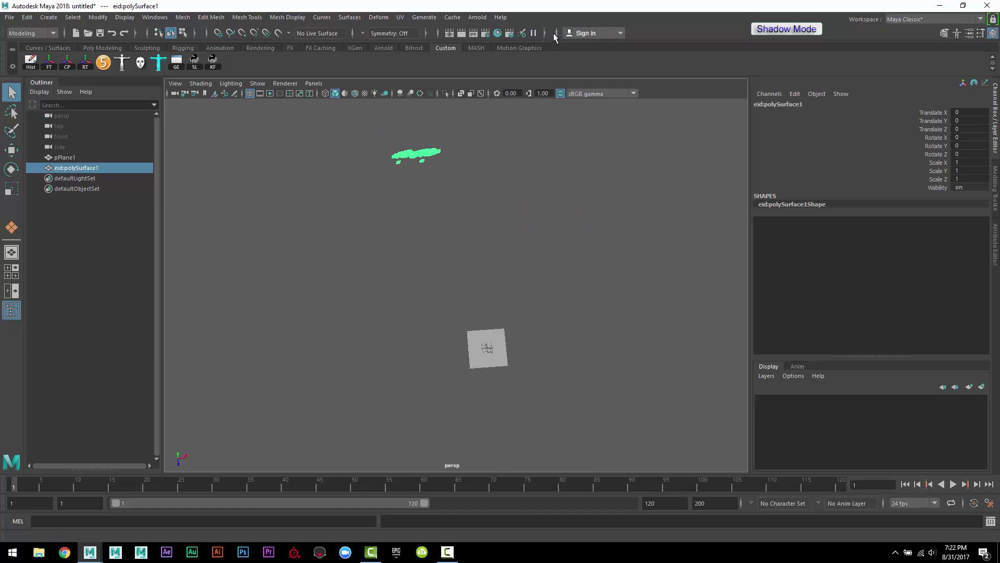
Move the calligraphy mesh to 0 0 0 using the absolute transform input line
left_click(556, 33)
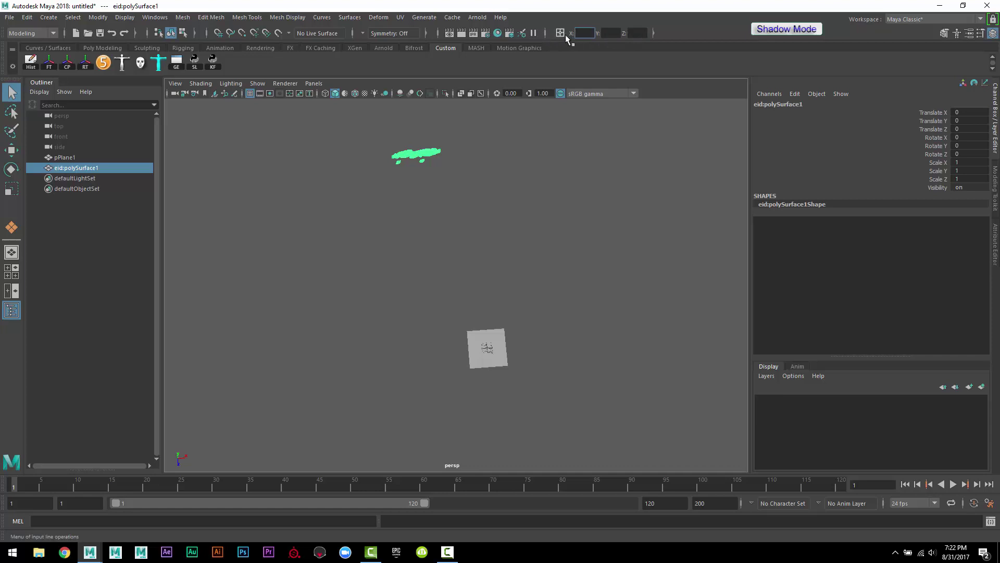
left_click(560, 32)
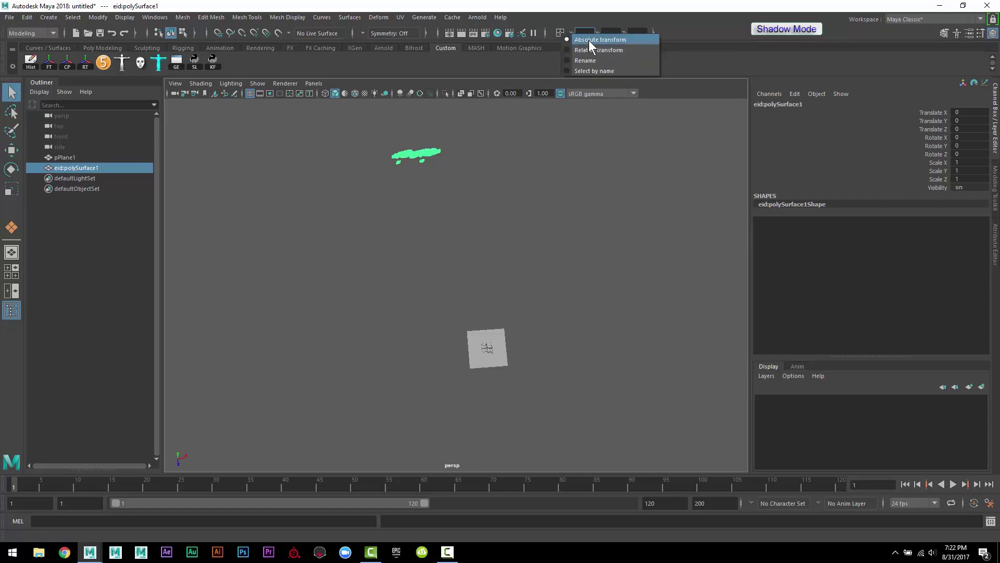
left_click(634, 38)
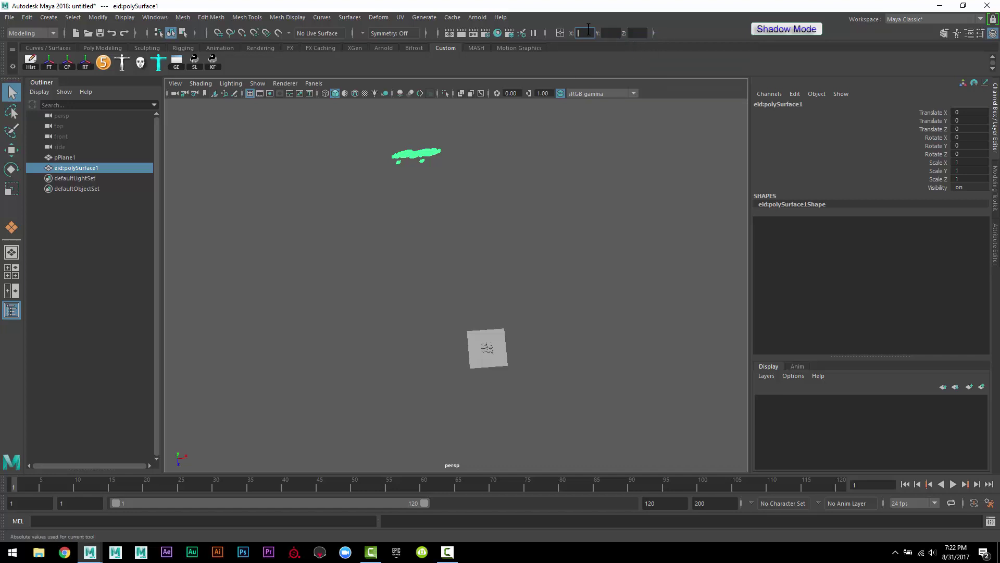
type("0")
key("Tab")
type("0")
key("Tab")
type("0")
key("Return")
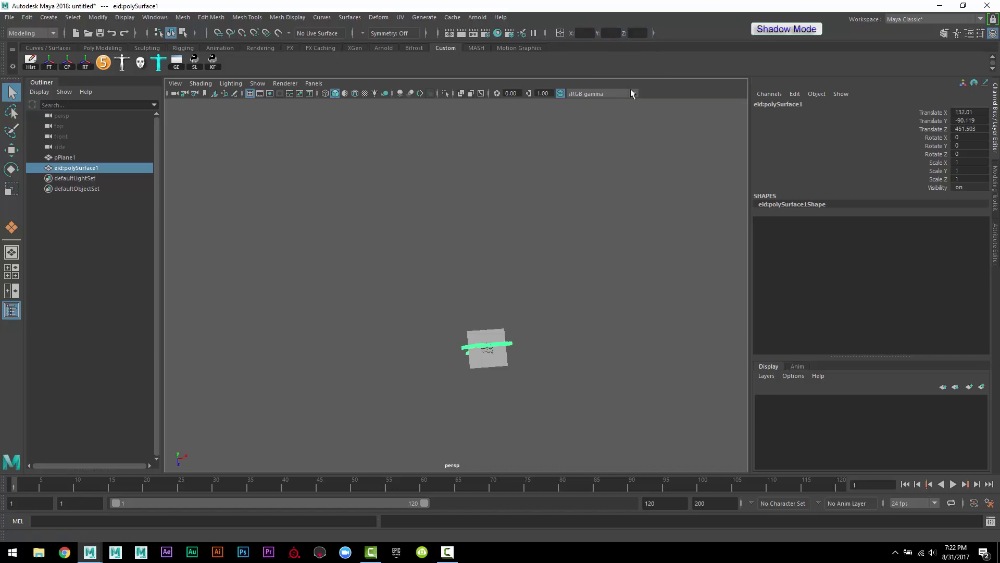
key("f")
left_click_drag(583, 316, 618, 284, "alt")
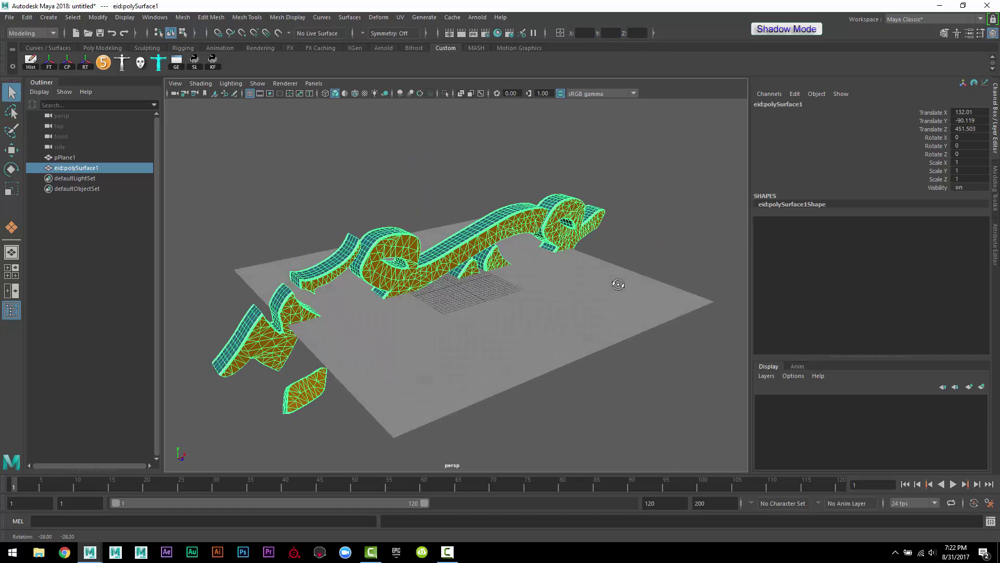
Raise the lettering slightly and scale it down to about 0.142
key("w")
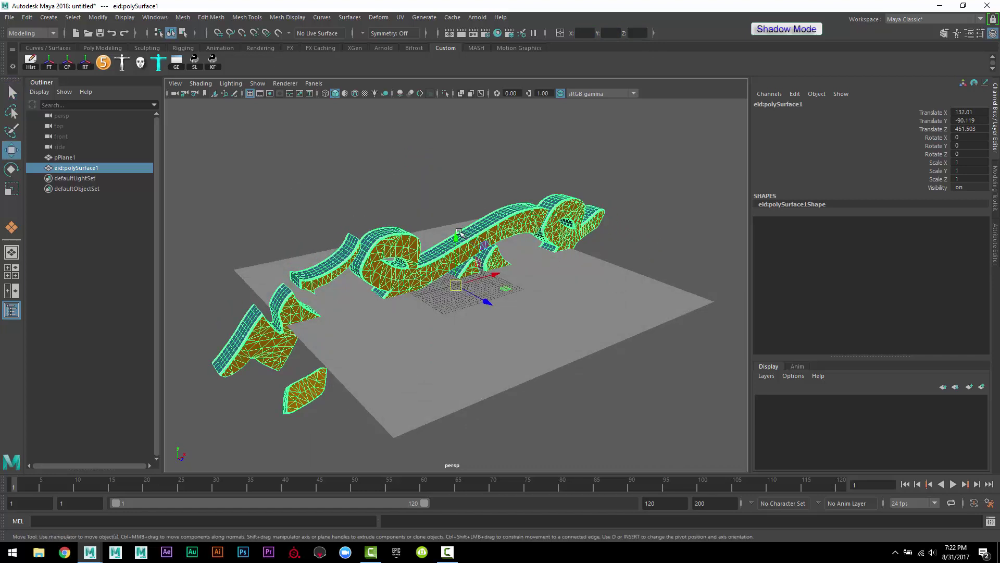
left_click_drag(465, 248, 466, 227)
key("r")
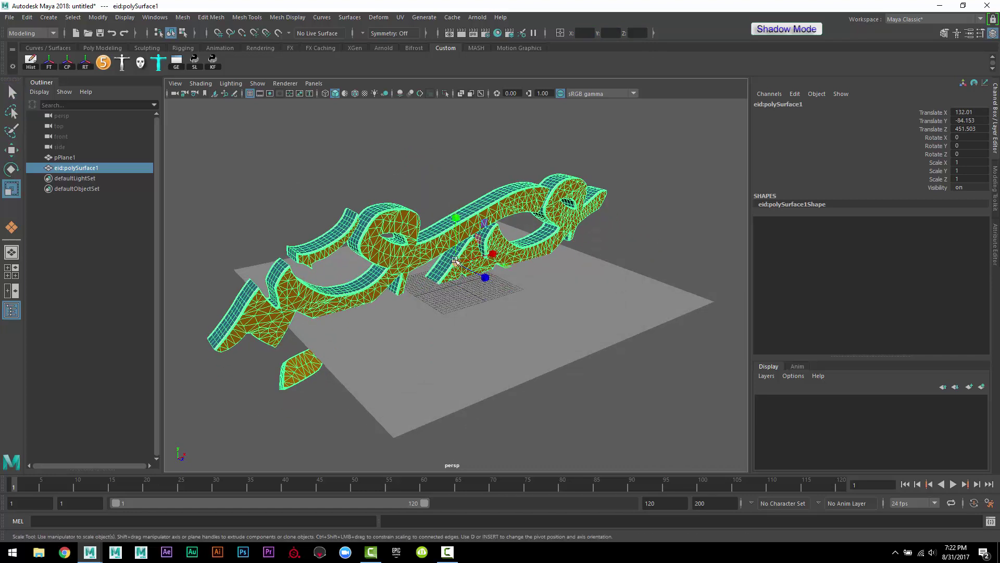
left_click_drag(458, 263, 246, 208)
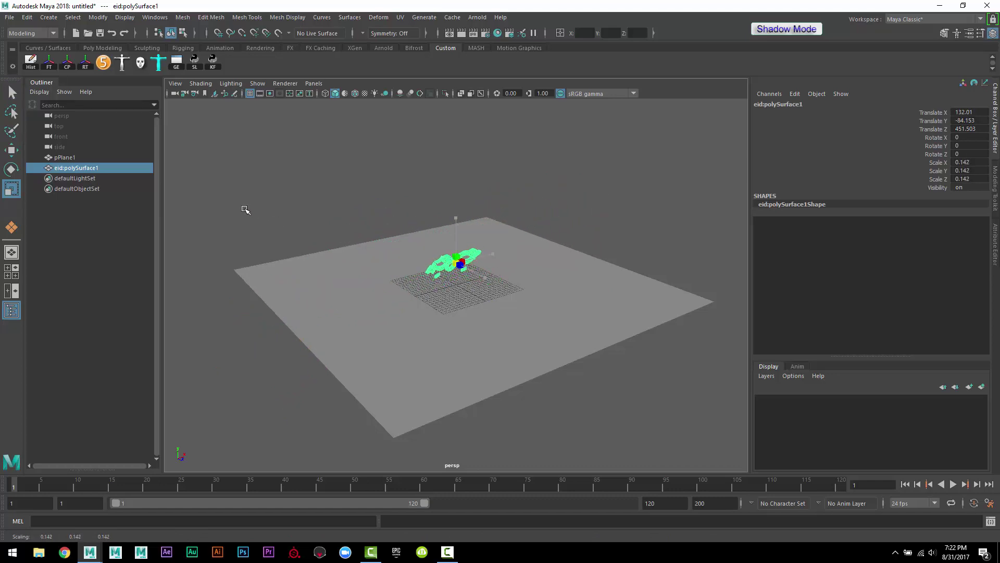
key("f")
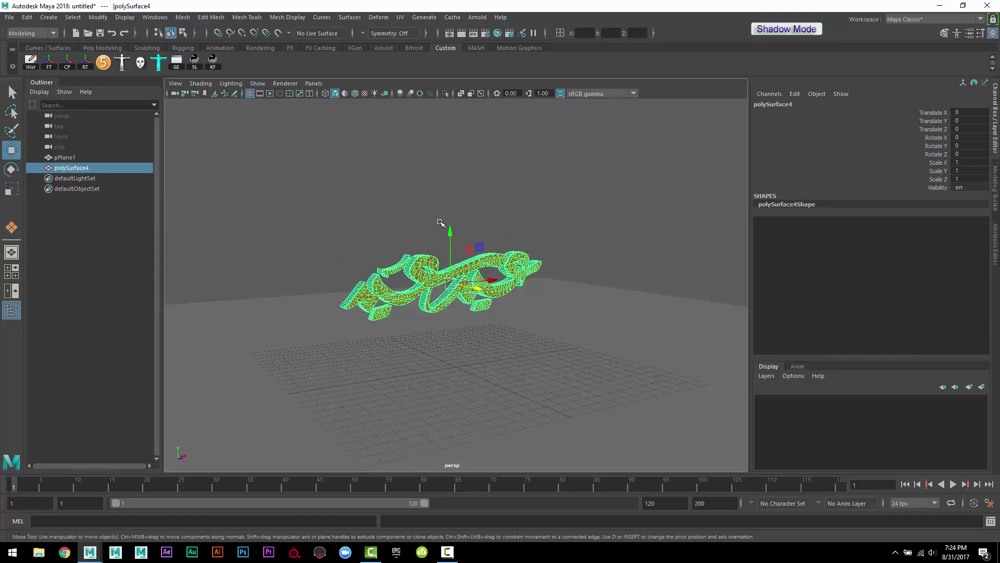
key("e")
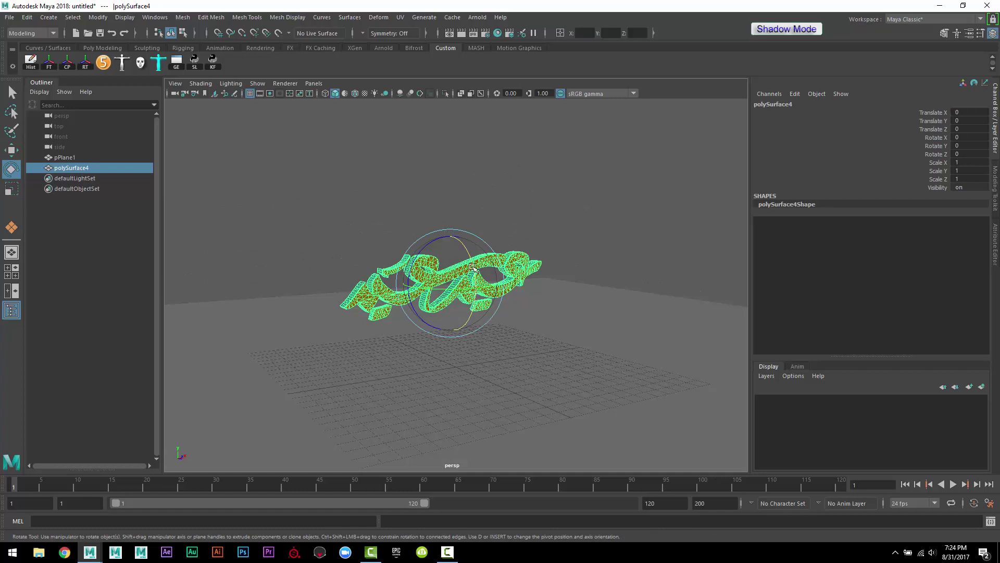
Rotate the lettering -90° on X, then duplicate it and lower polySurface5 to Translate Y -6.382
left_click_drag(470, 285, 395, 202)
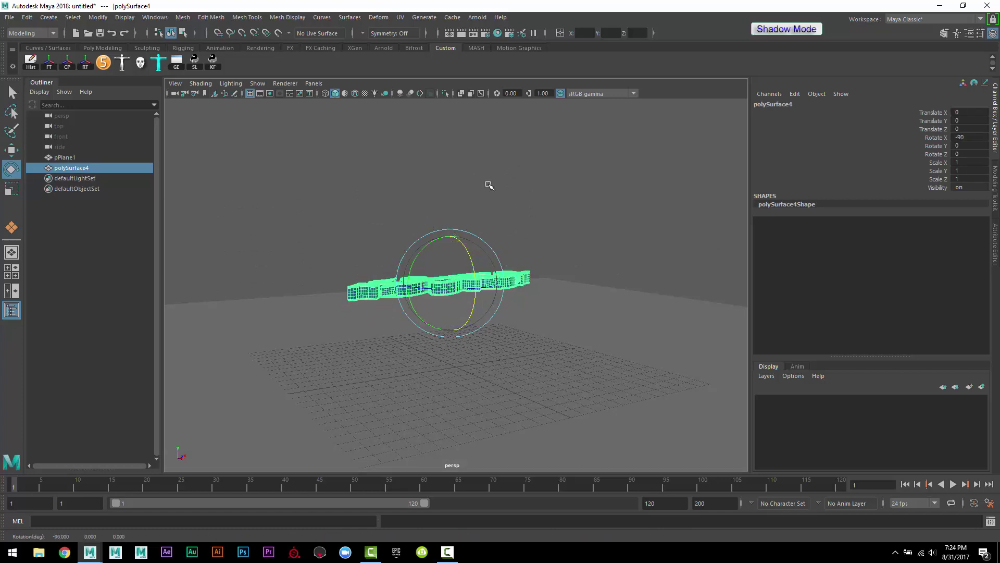
right_click_drag(593, 334, 607, 342, "alt")
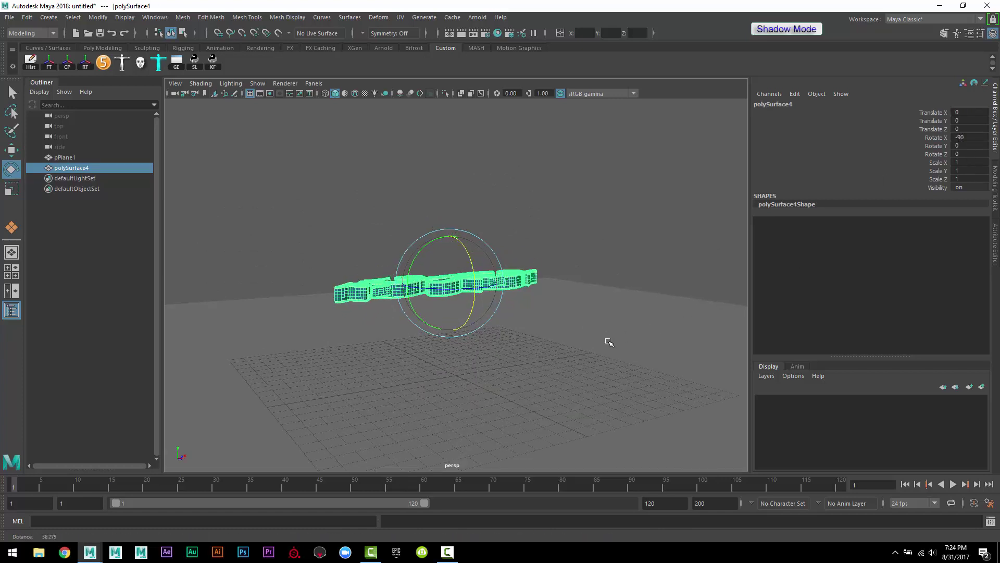
key("ctrl+d")
key("w")
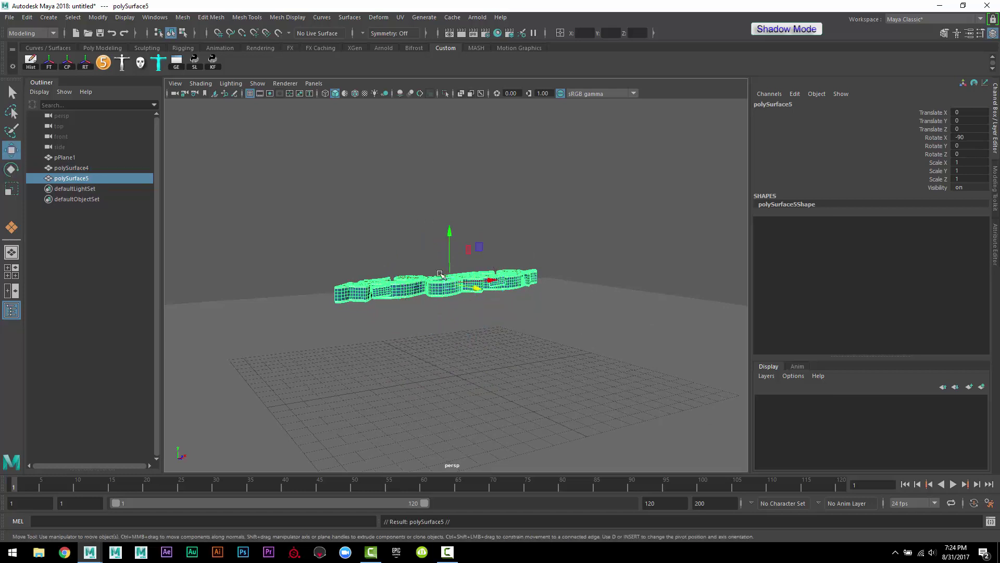
left_click_drag(449, 231, 472, 327)
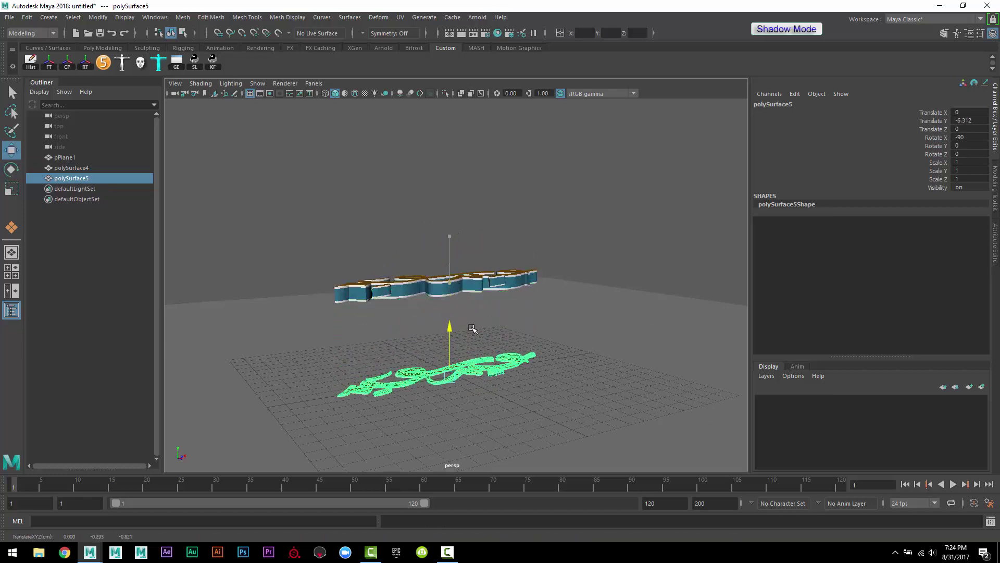
left_click_drag(472, 327, 472, 329)
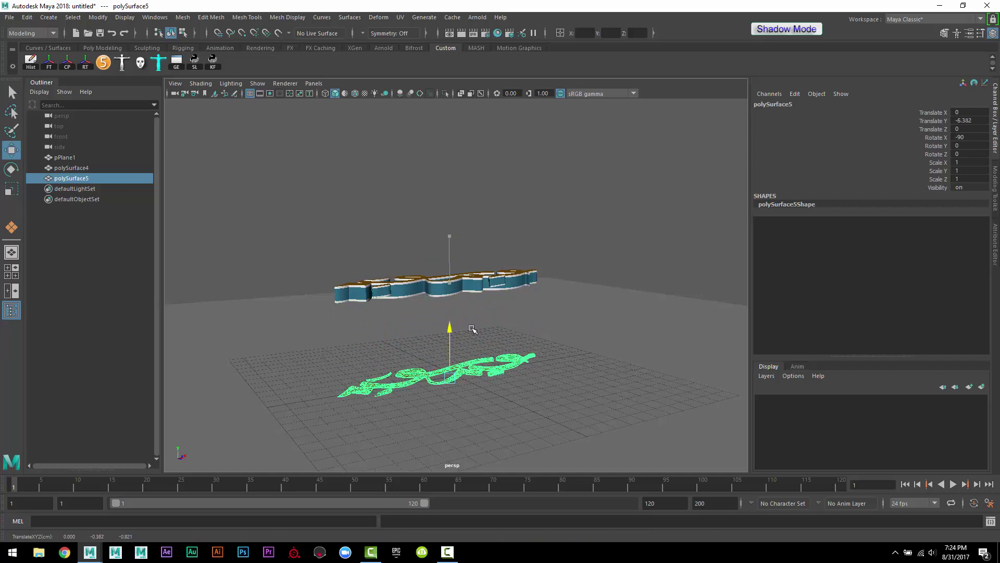
mouse_move(472, 328)
left_mouse_down("alt")
mouse_move(585, 274)
mouse_move(570, 307)
mouse_move(580, 357)
left_mouse_up("alt")
left_click_drag(530, 151, 530, 135, "alt")
Put polySurface4 into a new display layer, layer1, and hide it
left_click(530, 135)
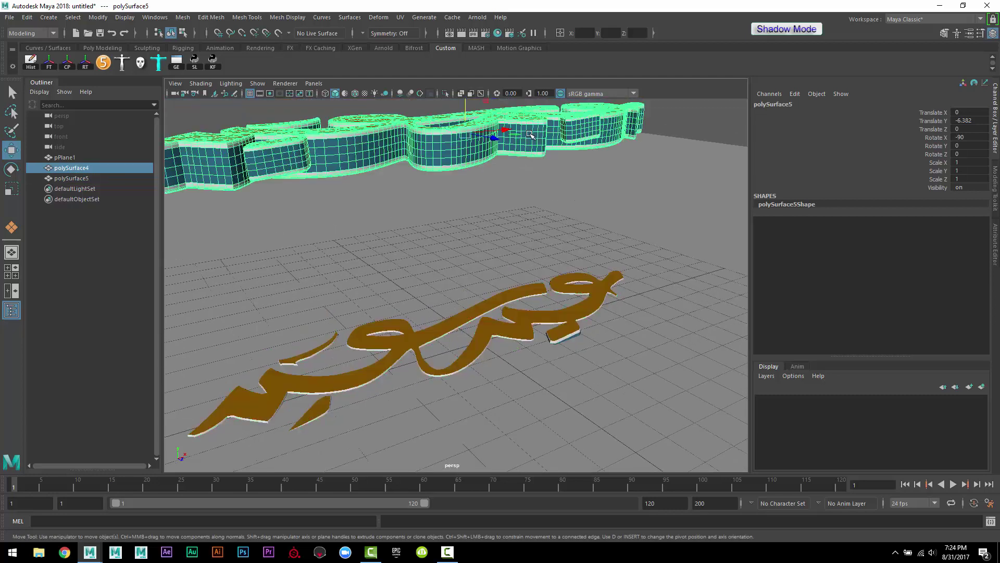
left_click(983, 387)
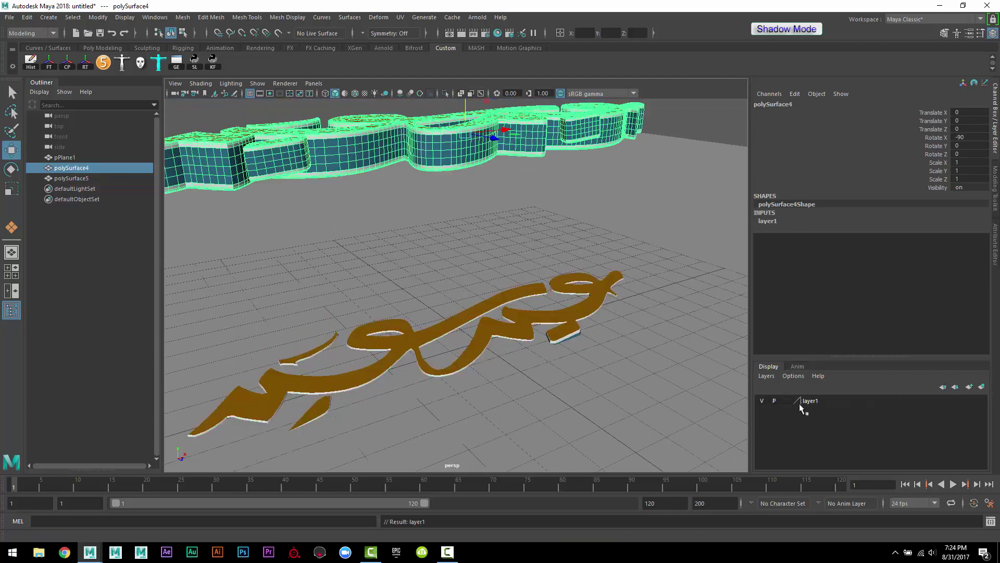
left_click(762, 401)
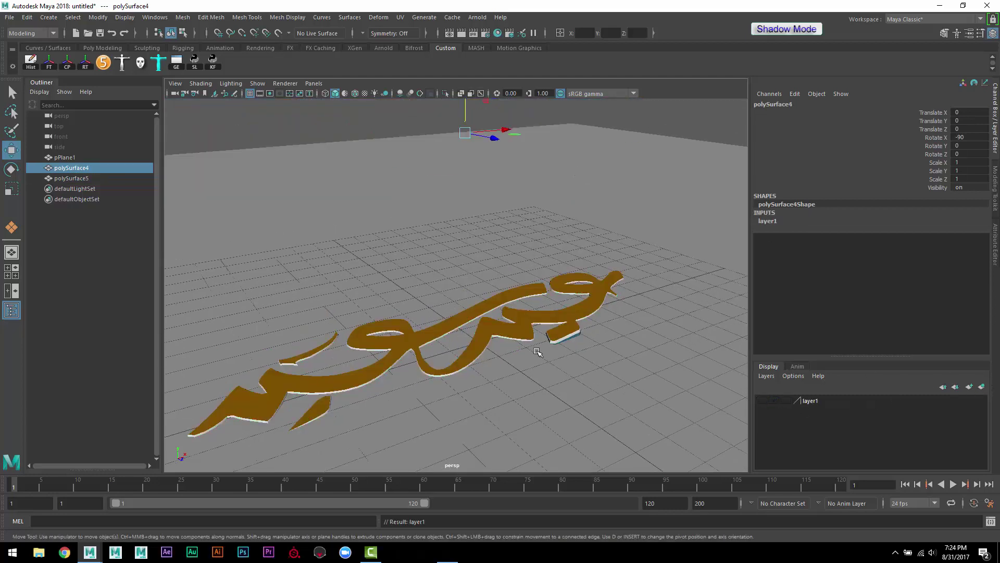
left_click(506, 342)
key("ctrl+h")
Tilt the flat calligraphy mesh slightly in Z and shift it in Y
left_click(529, 323)
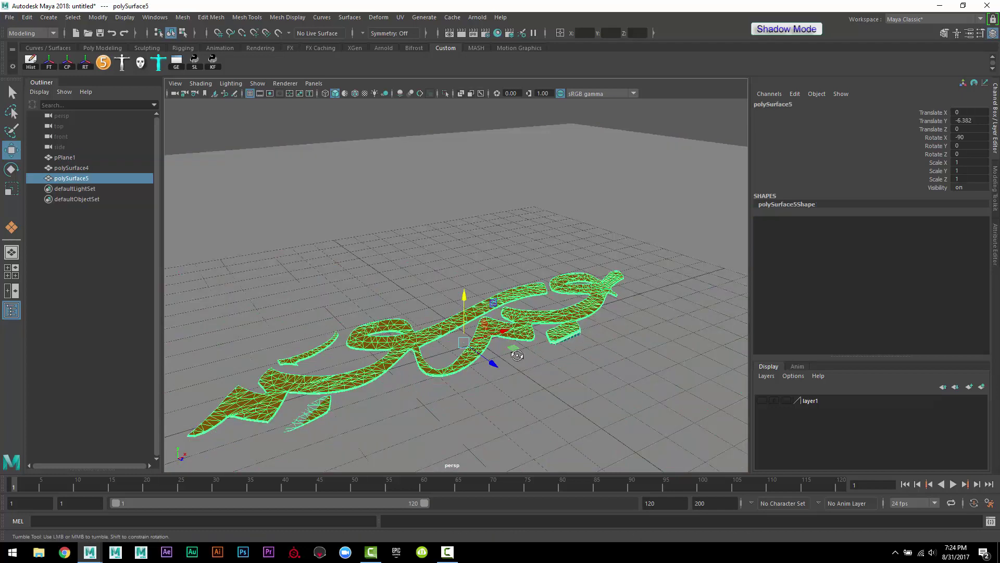
left_click_drag(529, 323, 540, 321, "alt")
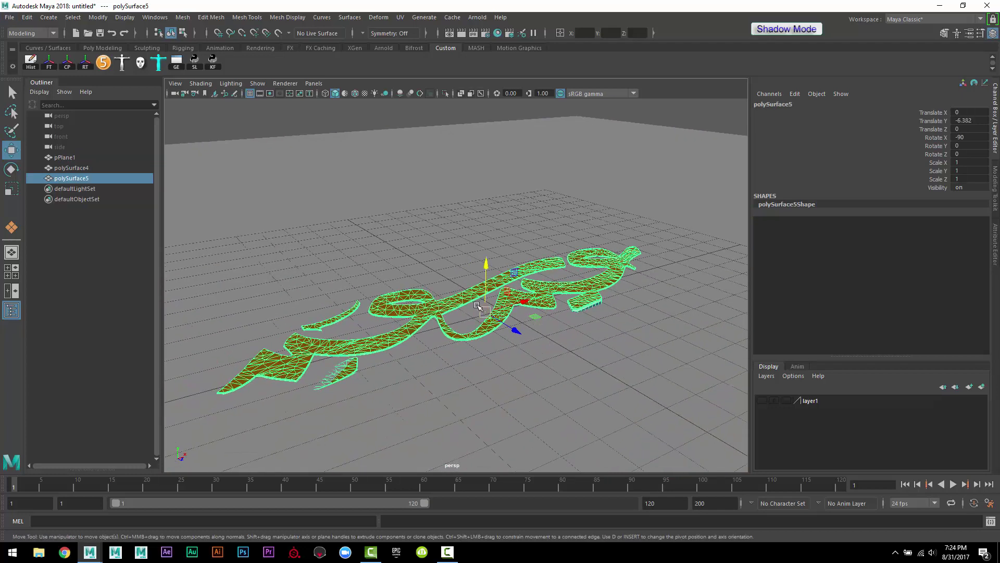
key("e")
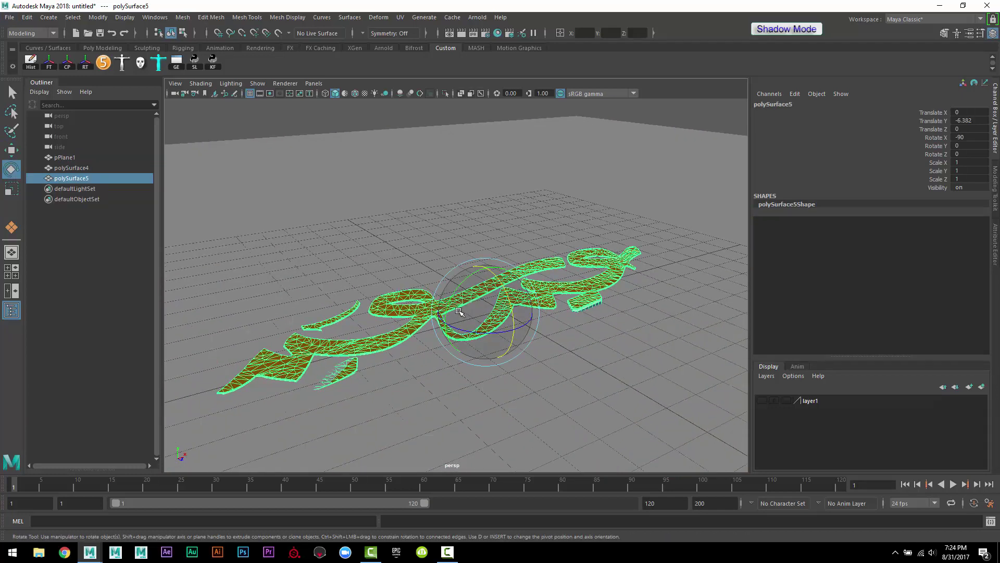
left_click_drag(451, 298, 455, 299)
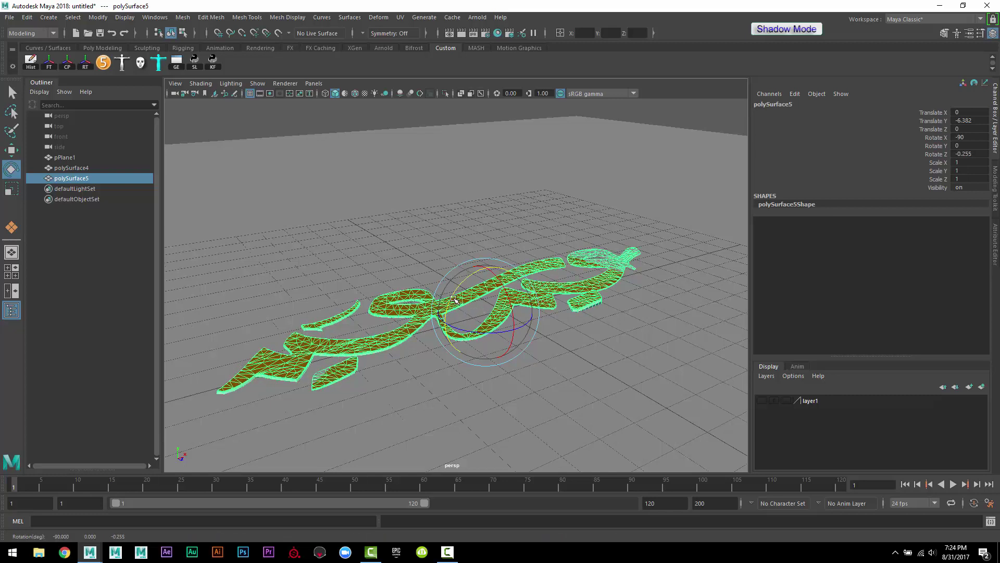
key("w")
left_click_drag(483, 271, 485, 266)
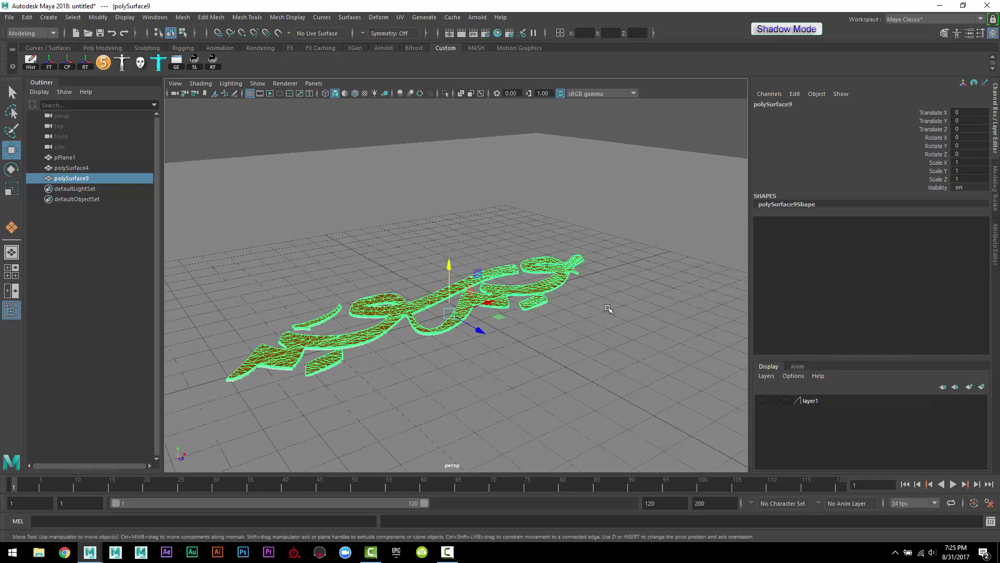
Select pPlane1 with the lettering and tear off Mesh > Booleans as a floating panel
left_click_drag(607, 304, 599, 306, "alt")
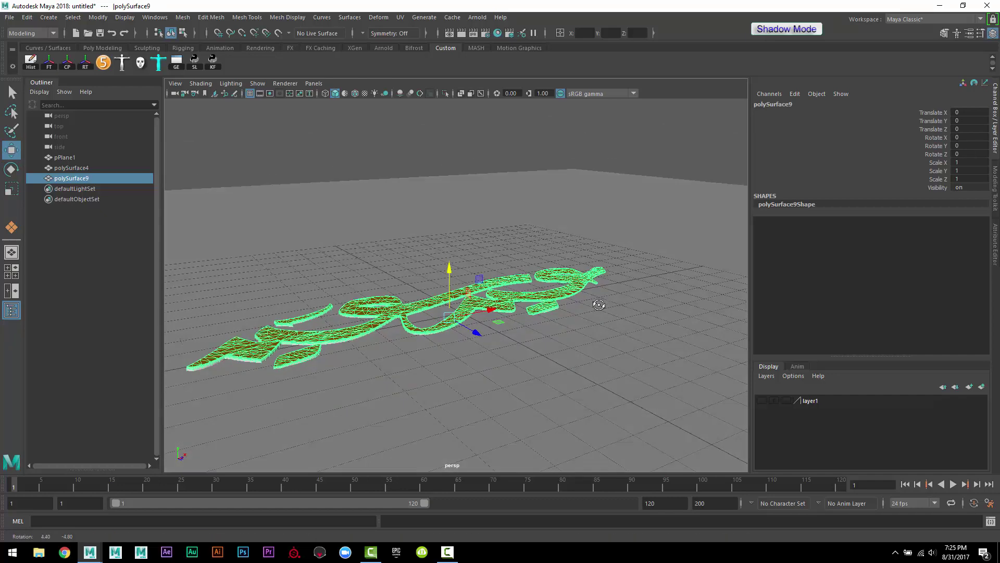
right_click_drag(599, 307, 610, 321, "alt")
left_click_drag(610, 321, 616, 334, "alt")
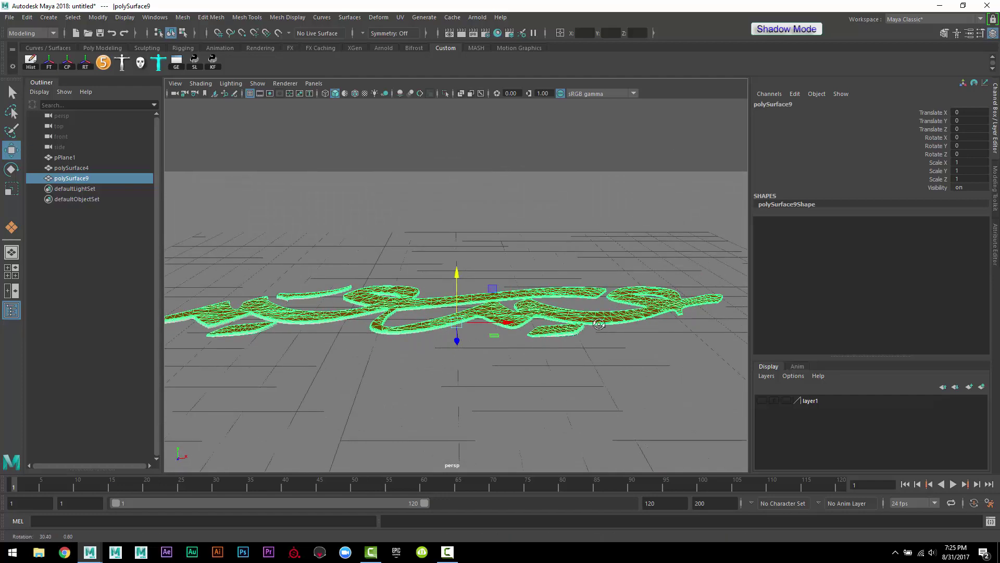
left_click(602, 361, "shift")
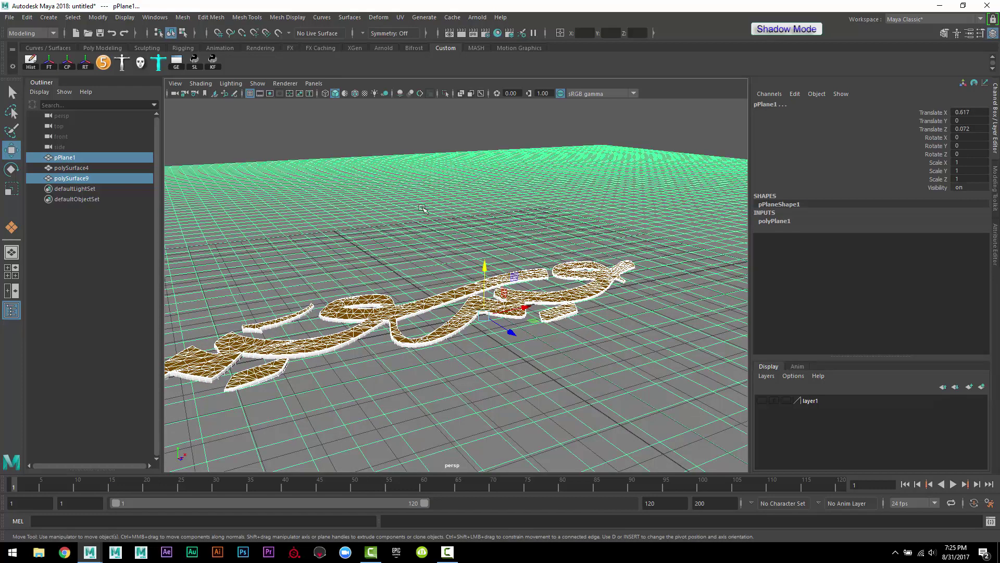
key("space")
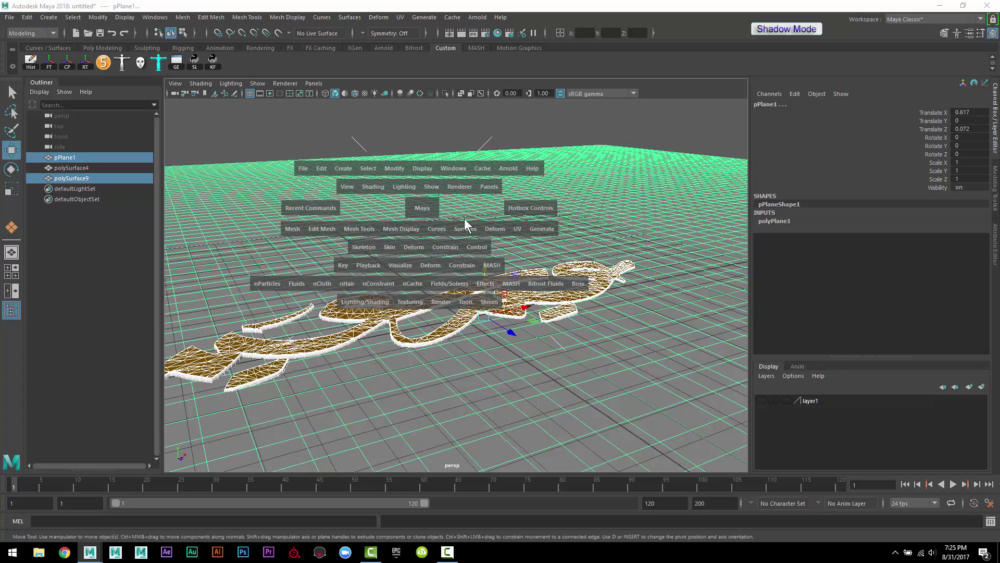
left_click(225, 17)
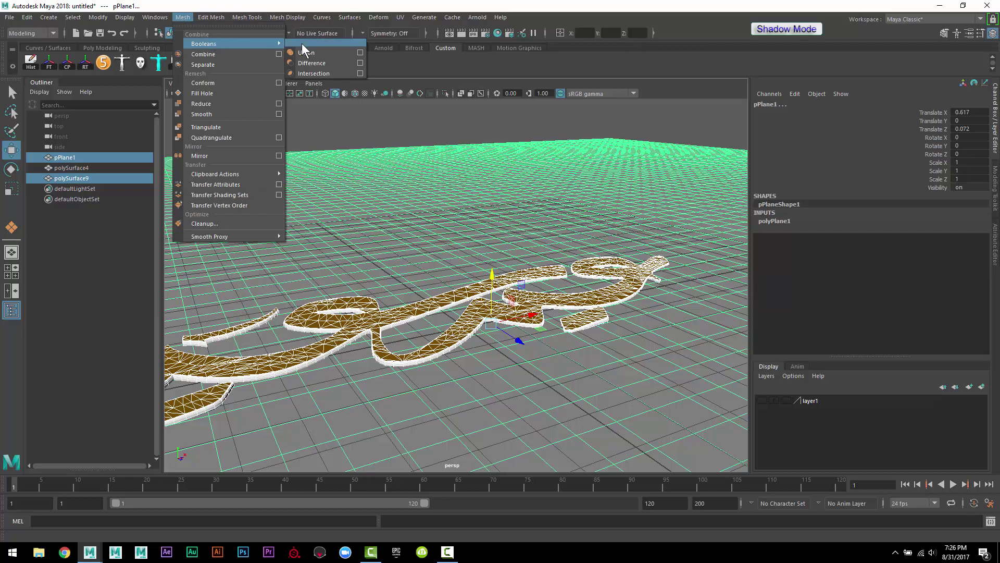
left_click(321, 39)
left_click_drag(330, 30, 623, 146)
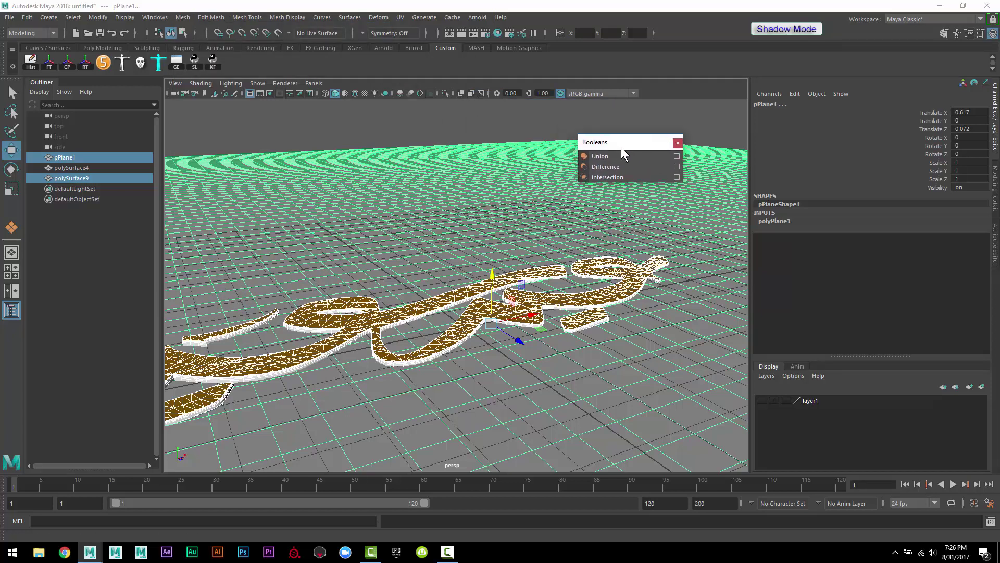
Try Boolean Difference twice with different selection orders, undoing each result
left_click(624, 166)
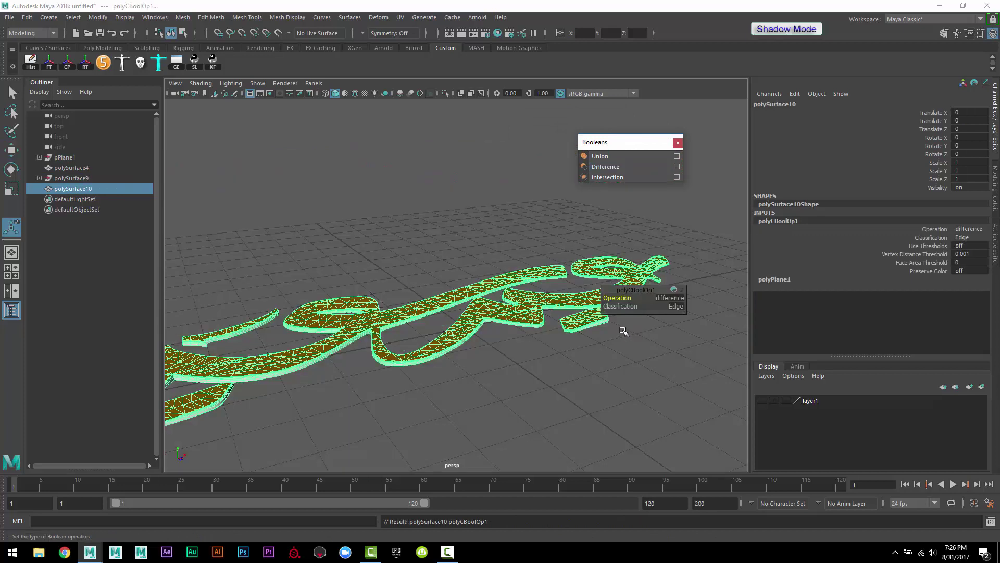
left_click_drag(621, 328, 525, 306, "alt")
key("ctrl+z")
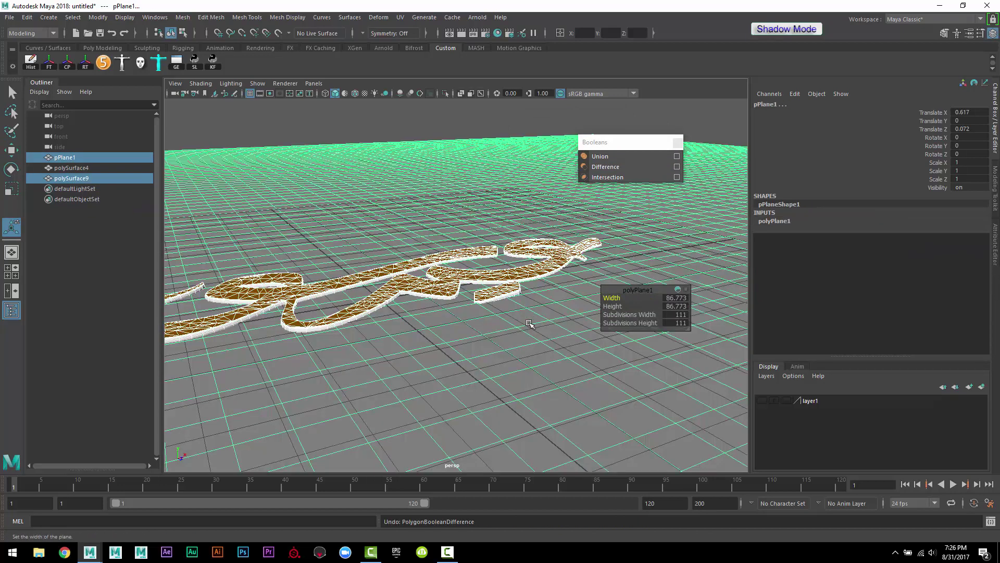
left_click(521, 287, "shift")
left_click(536, 274, "shift")
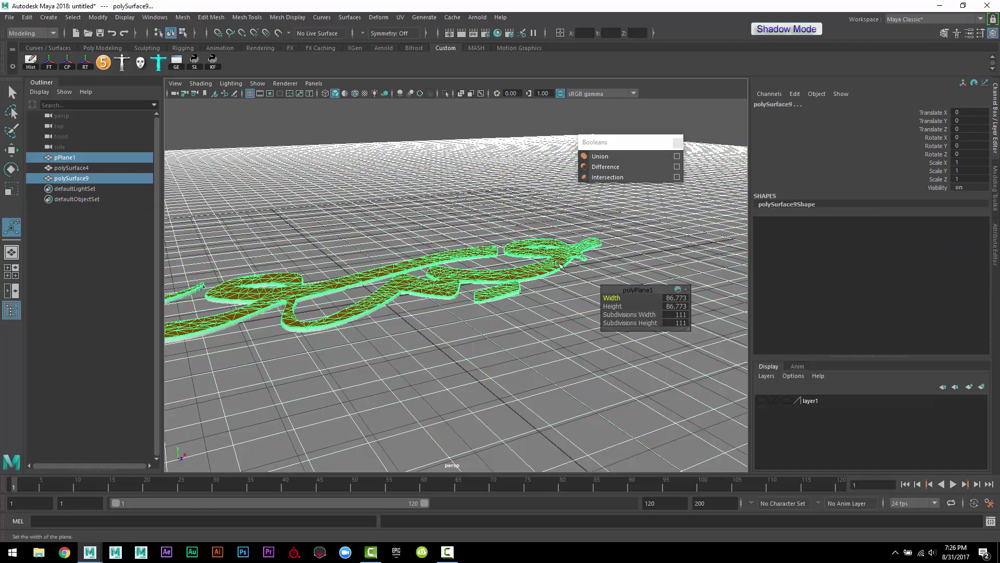
left_click(616, 167)
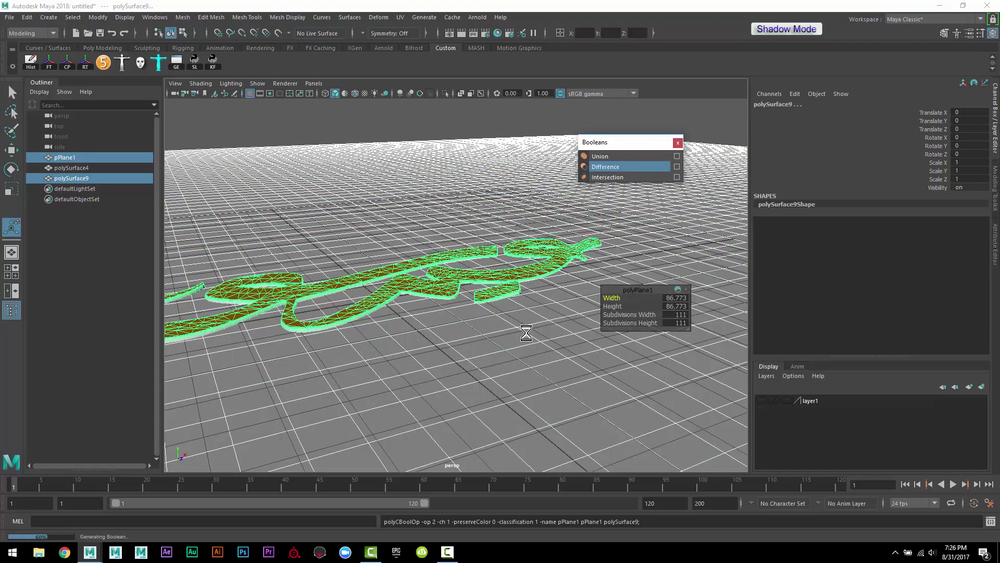
left_click_drag(526, 333, 500, 331, "alt")
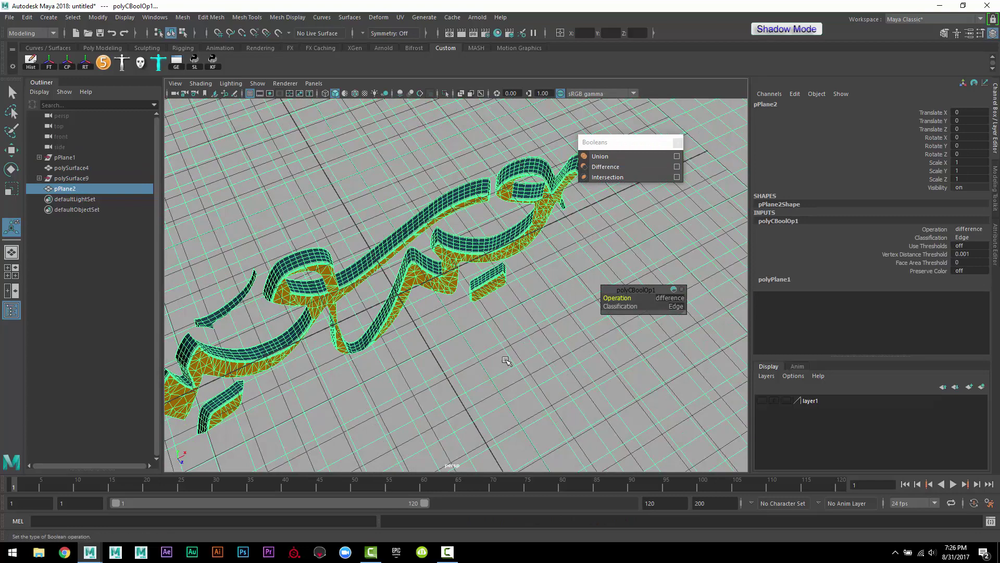
mouse_move(500, 331)
left_mouse_down("alt")
mouse_move(496, 346)
mouse_move(509, 342)
left_mouse_up("alt")
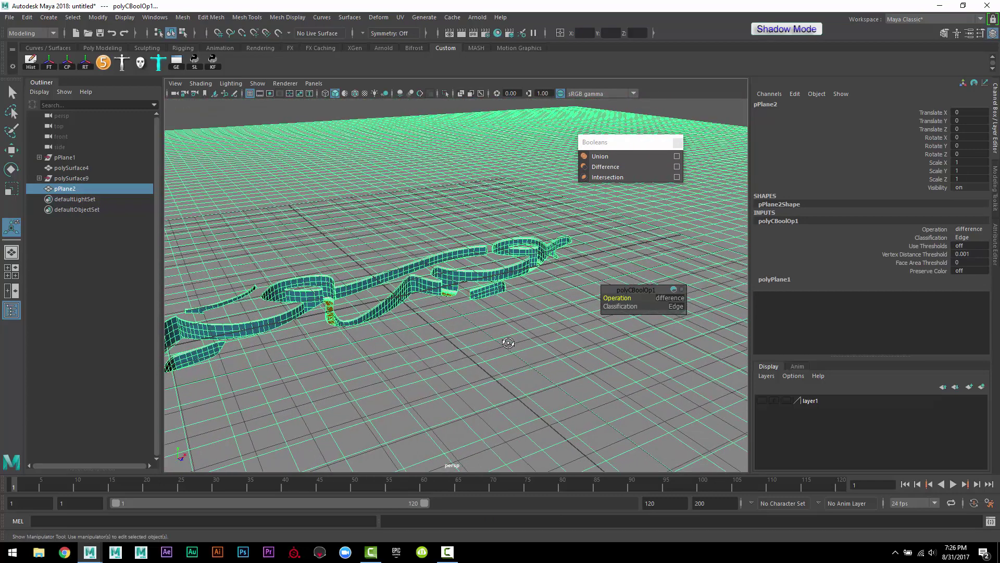
key("ctrl+z")
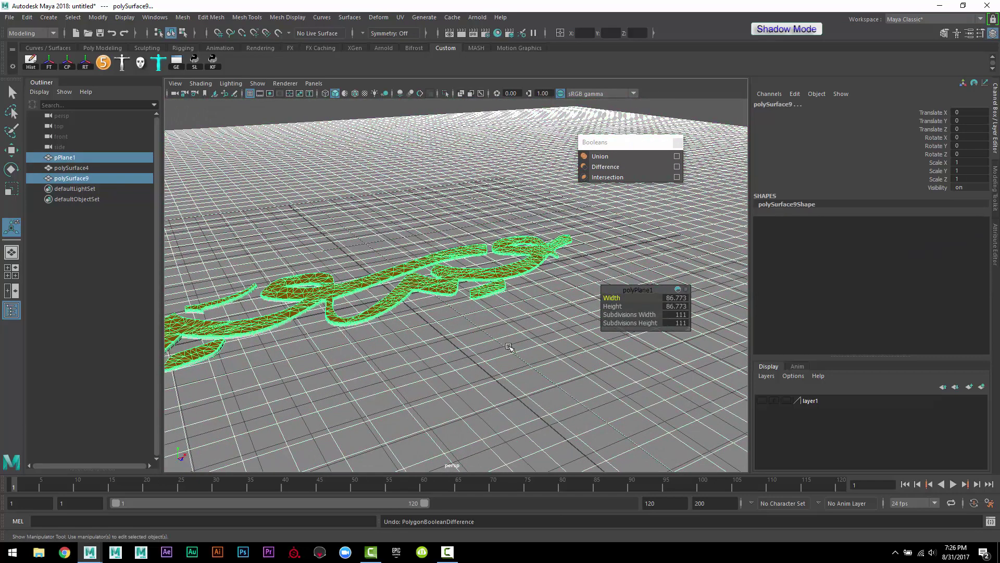
Select only the calligraphy mesh and duplicate it as polySurface10
left_click_drag(508, 346, 517, 278, "alt")
left_click(517, 277)
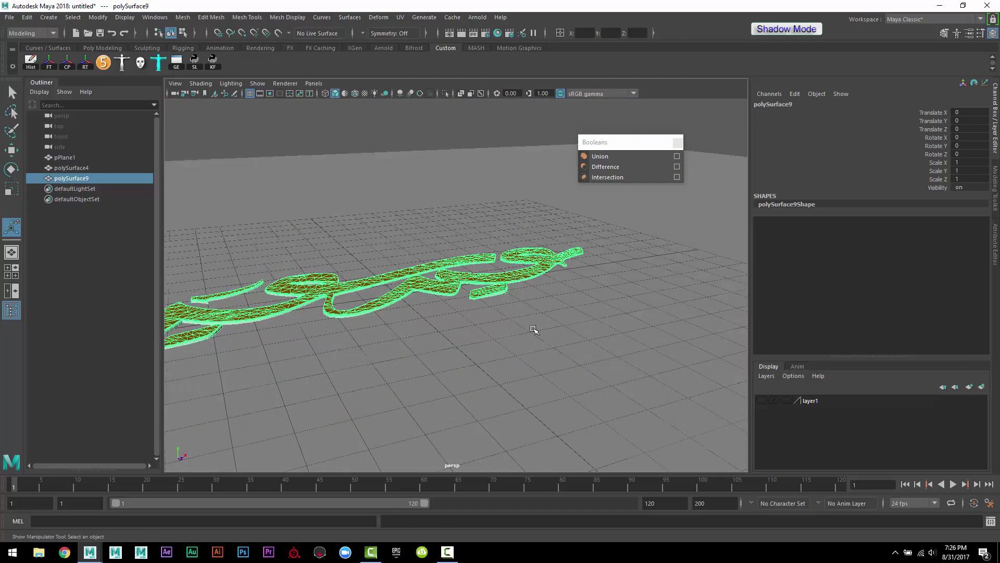
left_click_drag(534, 329, 569, 341, "alt")
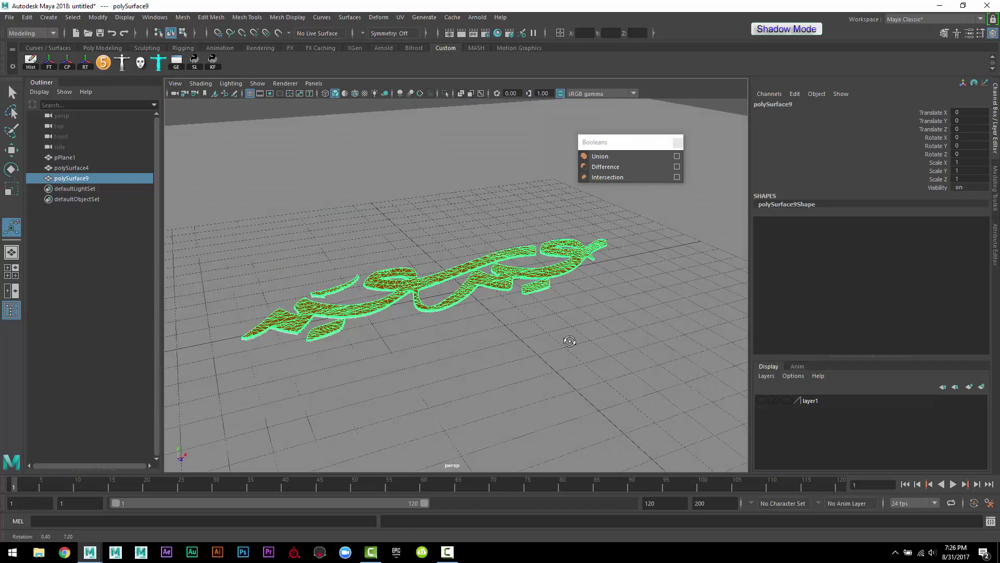
right_click_drag(569, 341, 623, 378, "alt")
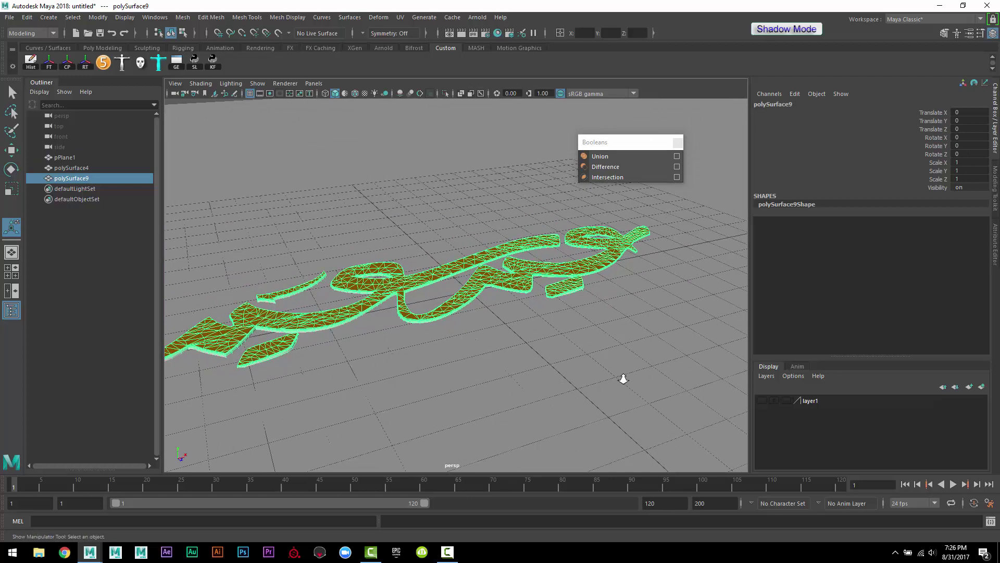
key("ctrl+d")
Raise the duplicate, then subtract the original calligraphy from pPlane1 with Difference
key("w")
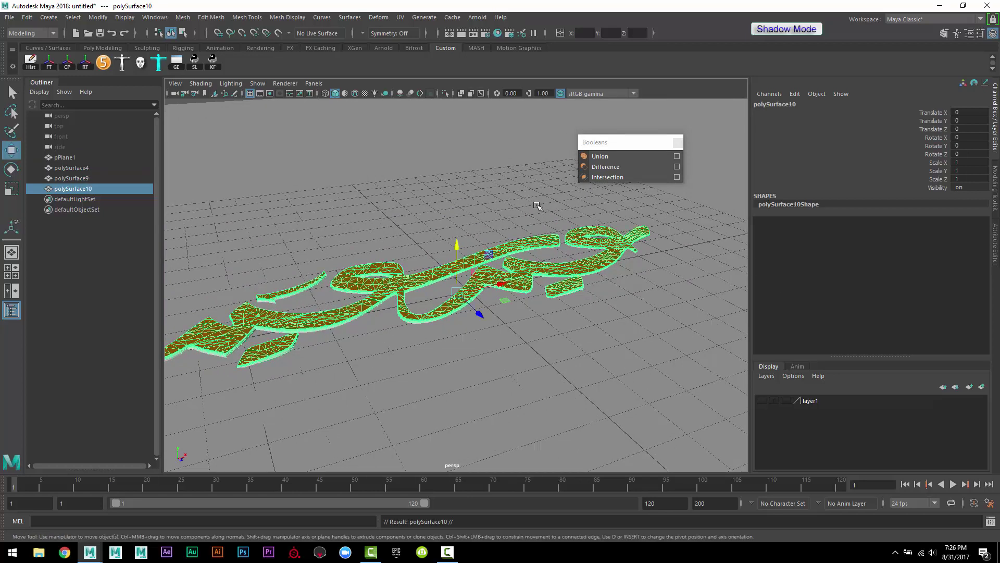
left_click_drag(457, 256, 458, 137)
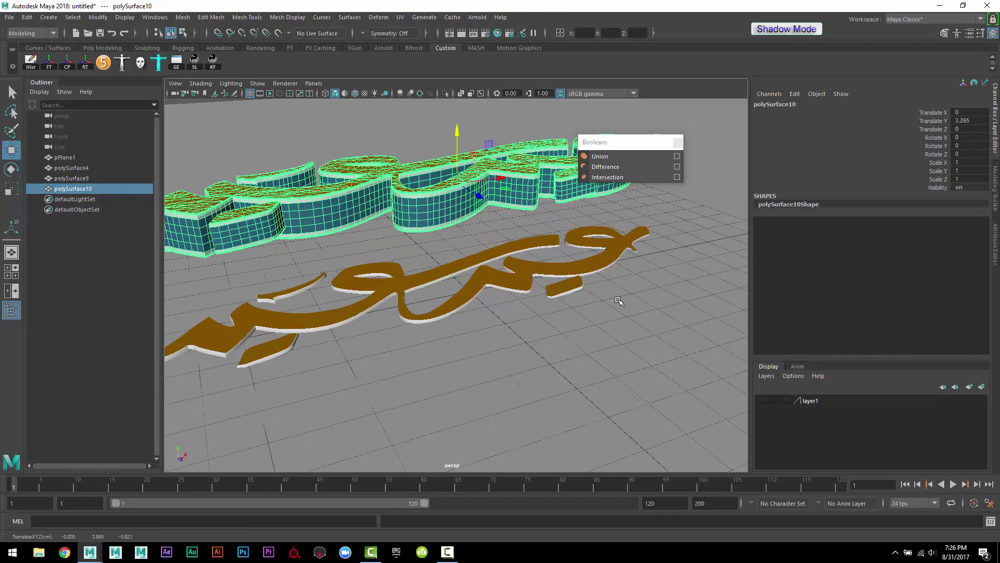
left_click(615, 297)
left_click(591, 253, "shift")
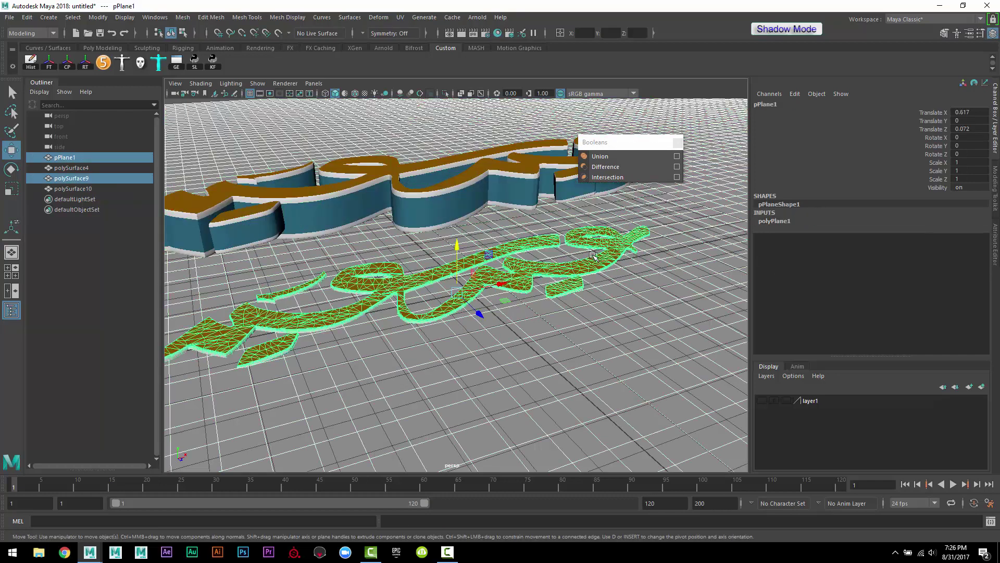
left_click(623, 167)
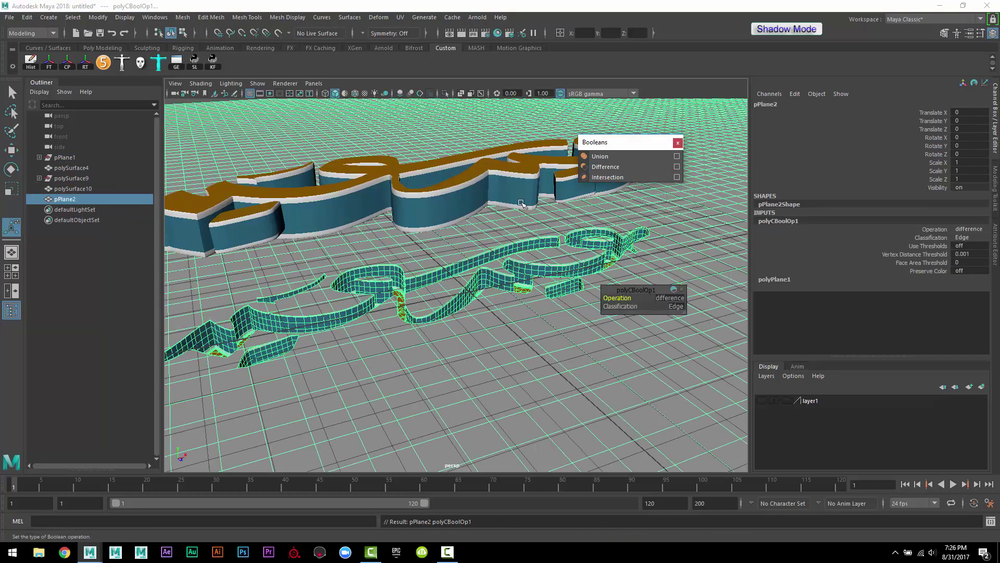
Set polySurface10's Translate Y to 0, dropping it onto the plane
left_click(521, 203)
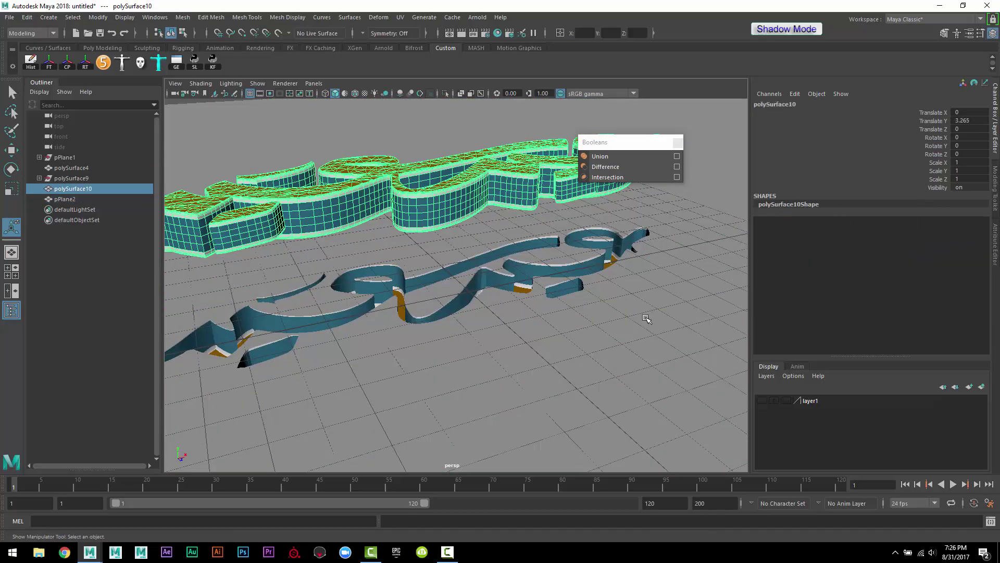
mouse_move(649, 320)
left_mouse_down("alt")
mouse_move(500, 320)
mouse_move(269, 108)
left_mouse_up("alt")
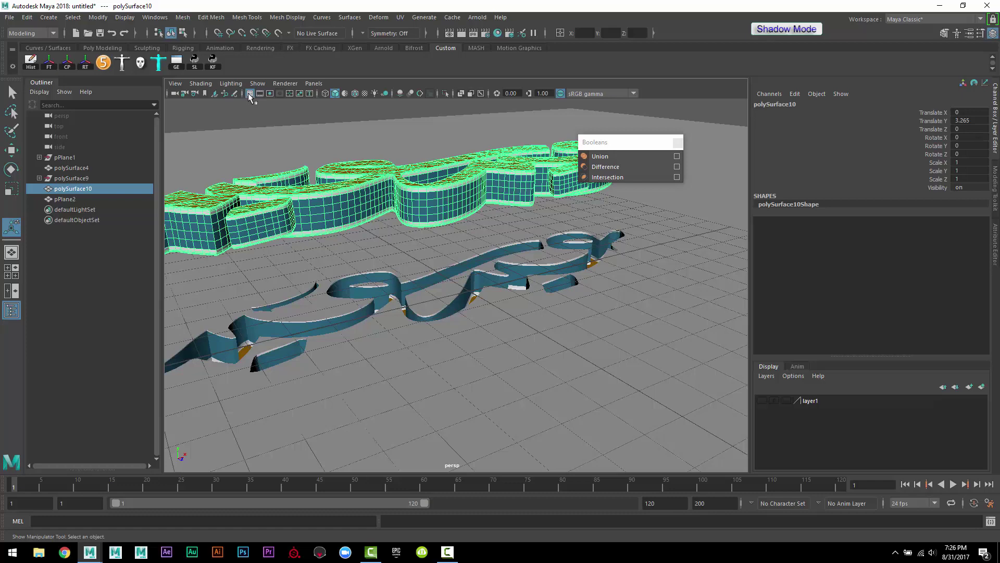
mouse_move(259, 107)
left_mouse_down("alt")
mouse_move(487, 305)
mouse_move(595, 284)
left_mouse_up("alt")
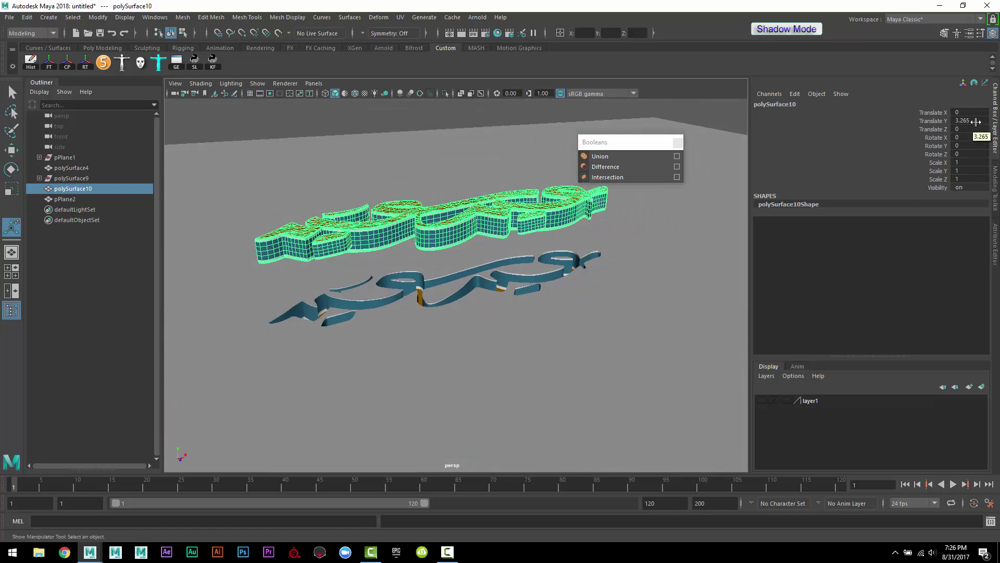
double_click(980, 120)
type("0")
key("Return")
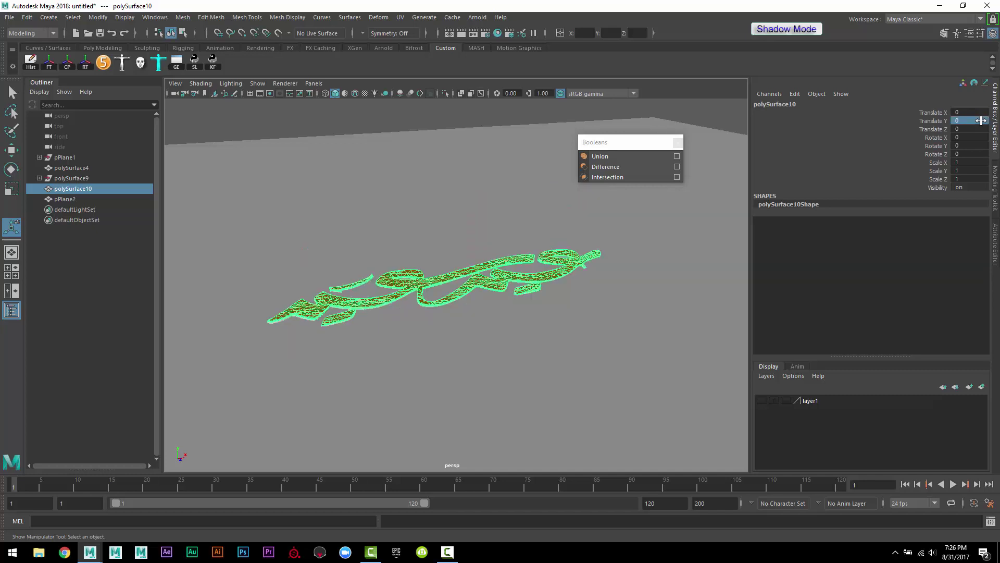
left_click_drag(484, 224, 487, 276, "alt")
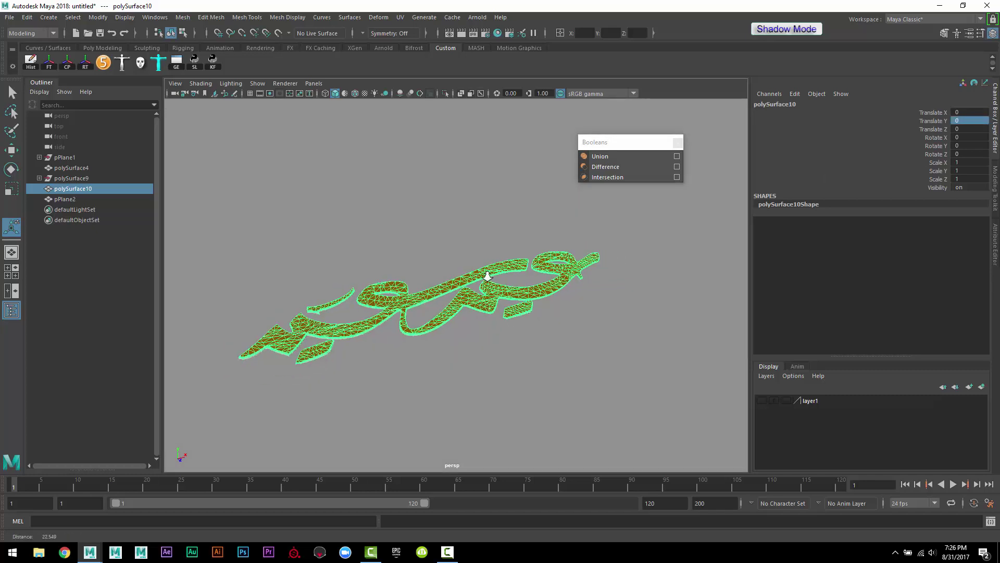
right_click_drag(488, 276, 521, 292, "alt")
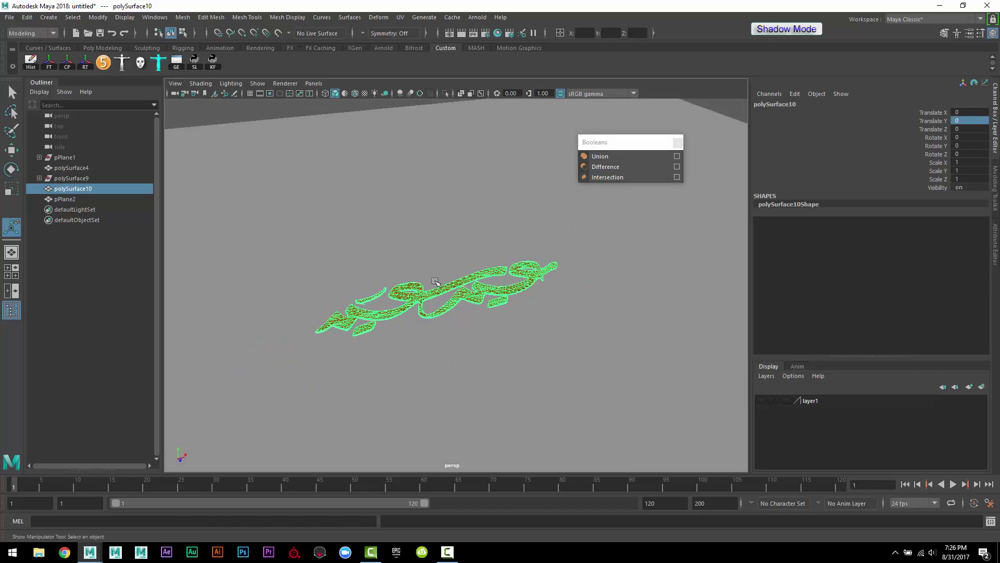
left_click(377, 17)
mouse_move(398, 161)
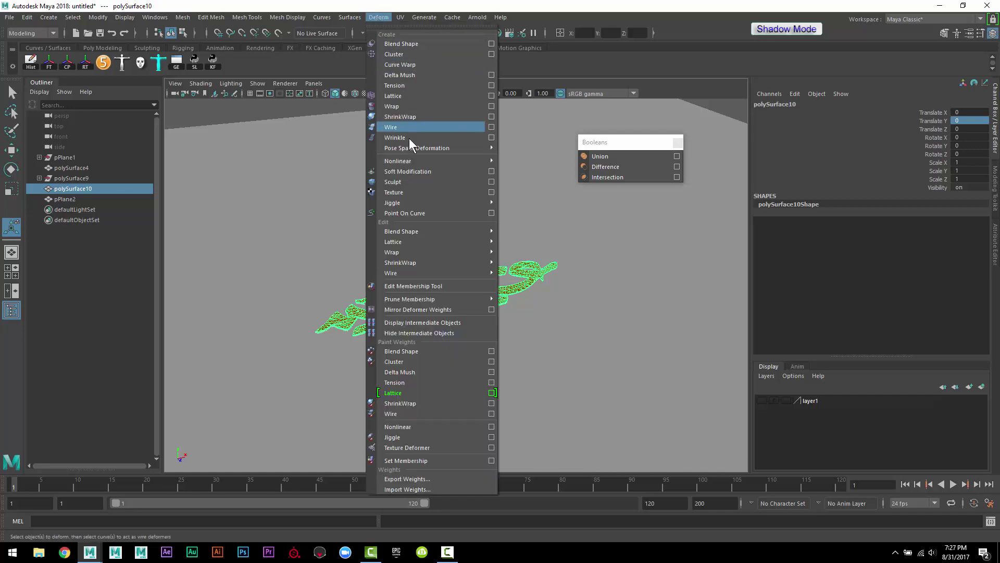
Add a Bend deformer rotated 90° on Z, raise Curvature and set High Bound 0
left_click(536, 170)
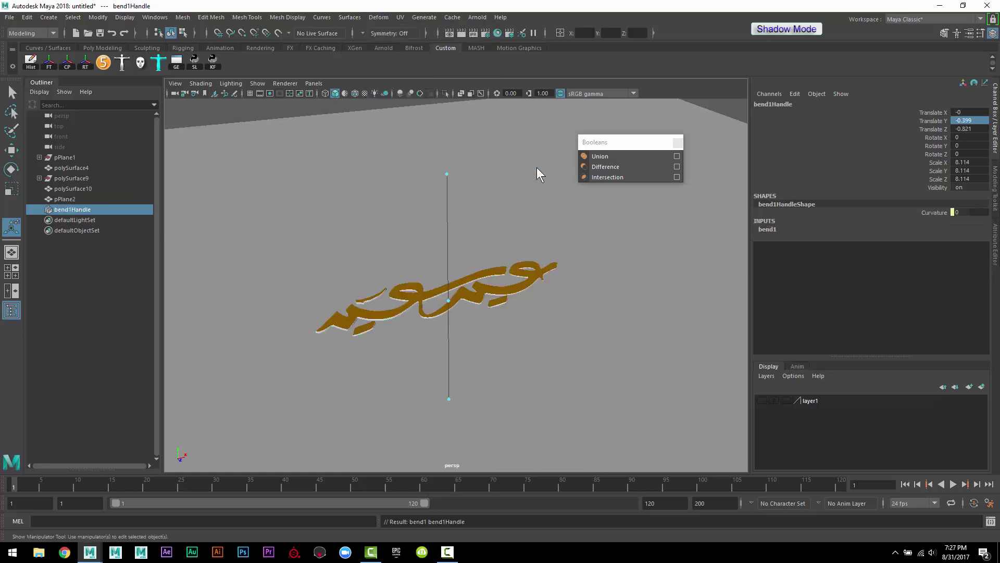
key("e")
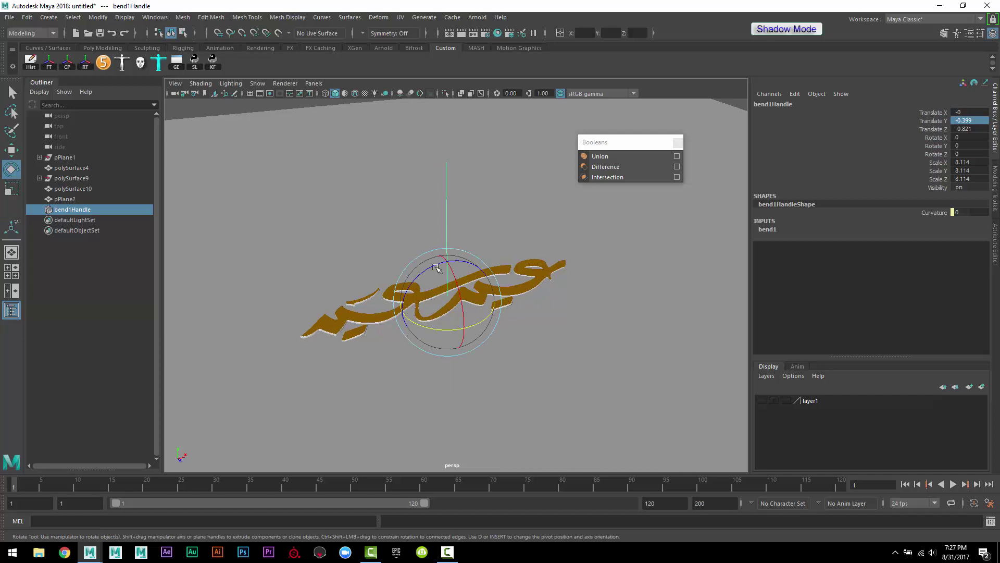
left_click_drag(436, 268, 404, 329)
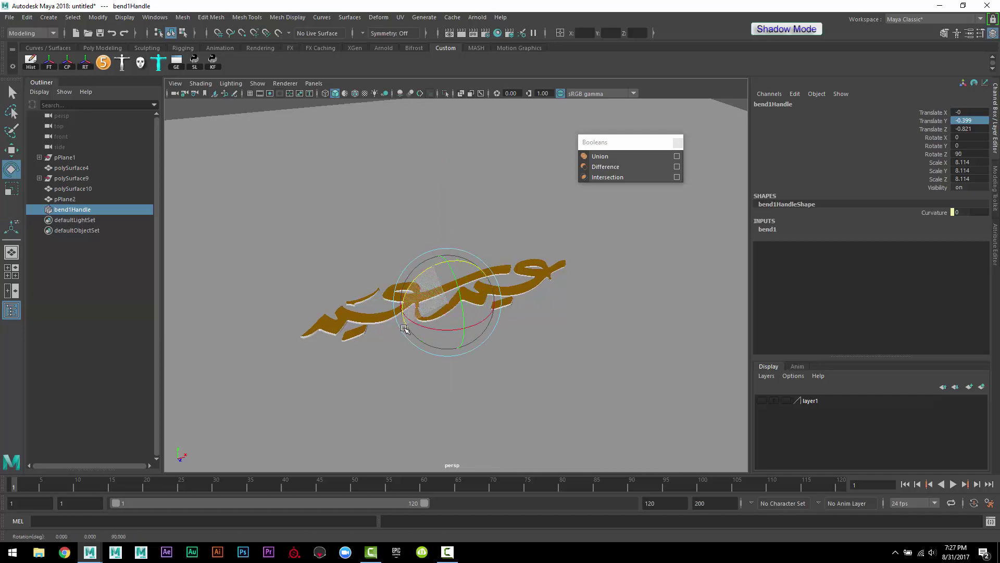
left_click(773, 229)
left_click(925, 247)
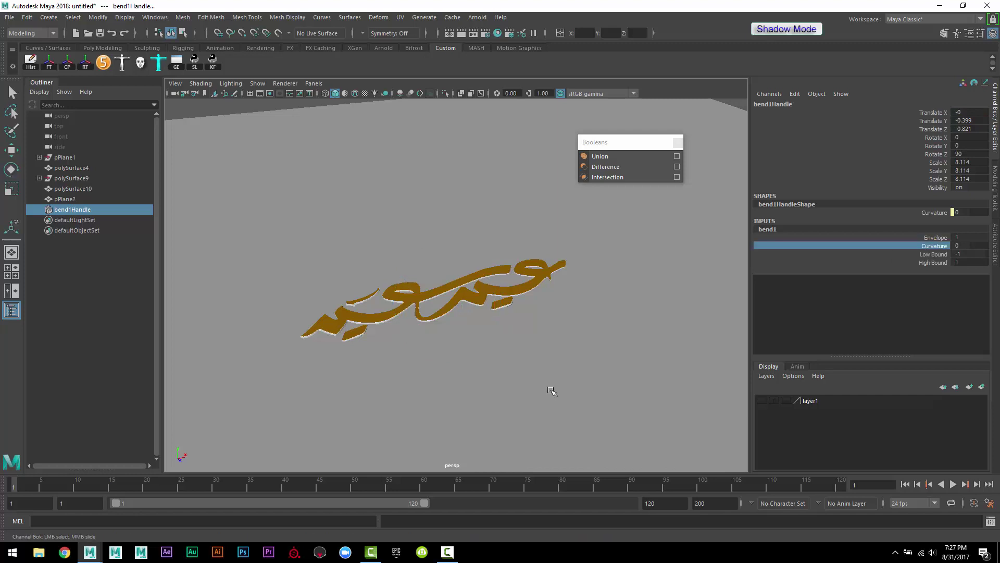
mouse_move(552, 391)
middle_mouse_down()
mouse_move(611, 379)
mouse_move(576, 353)
middle_mouse_up()
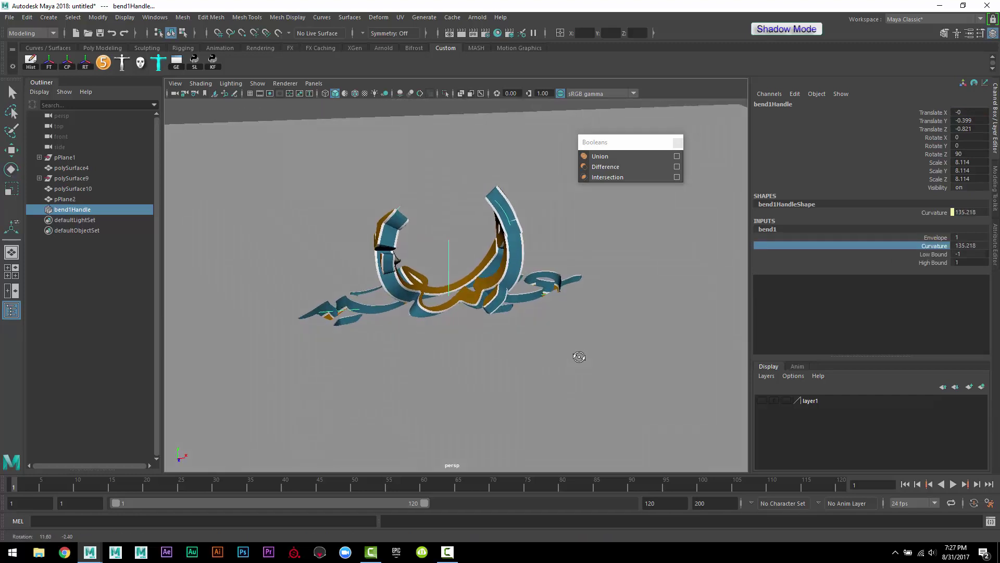
left_click(935, 263)
middle_click_drag(639, 335, 606, 336)
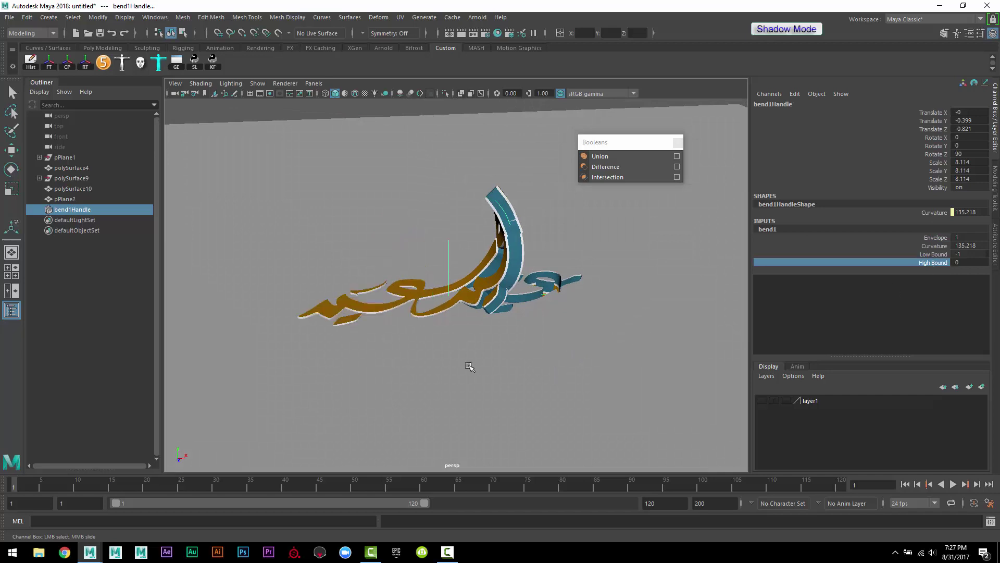
Scale the bend handle to 4.7 and set Curvature to 180
key("r")
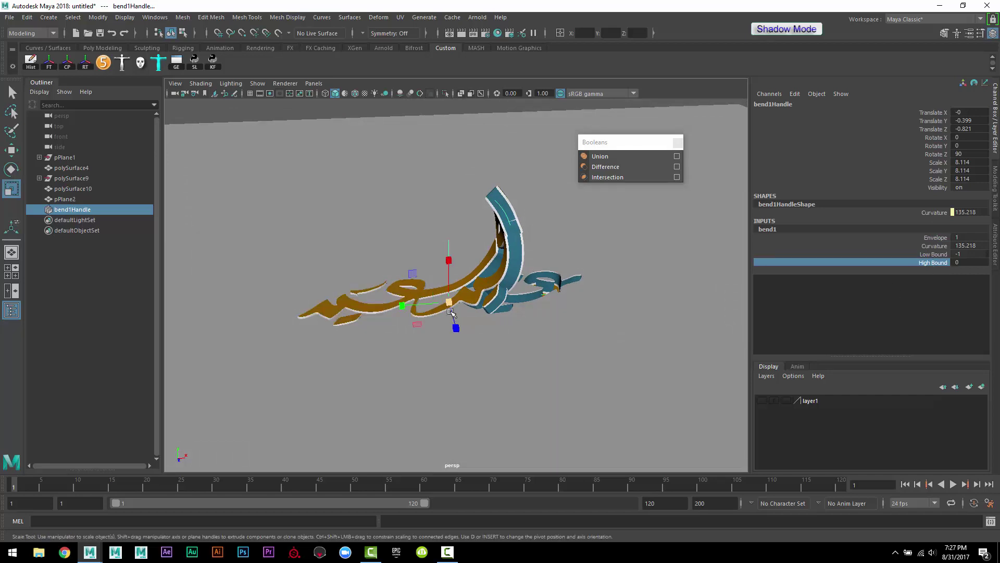
mouse_move(449, 302)
left_mouse_down()
mouse_move(369, 299)
mouse_move(403, 286)
left_mouse_up()
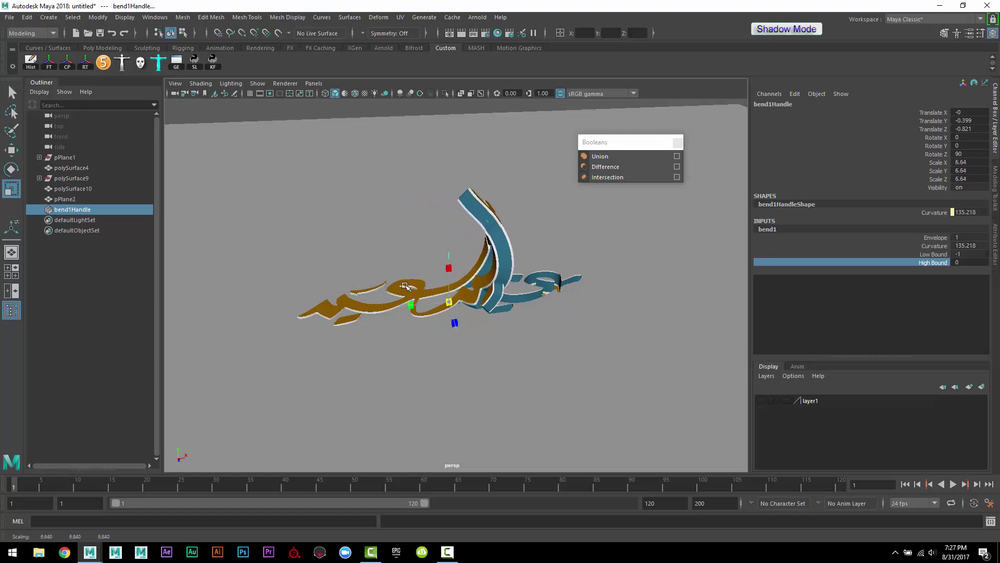
left_click_drag(403, 286, 355, 269)
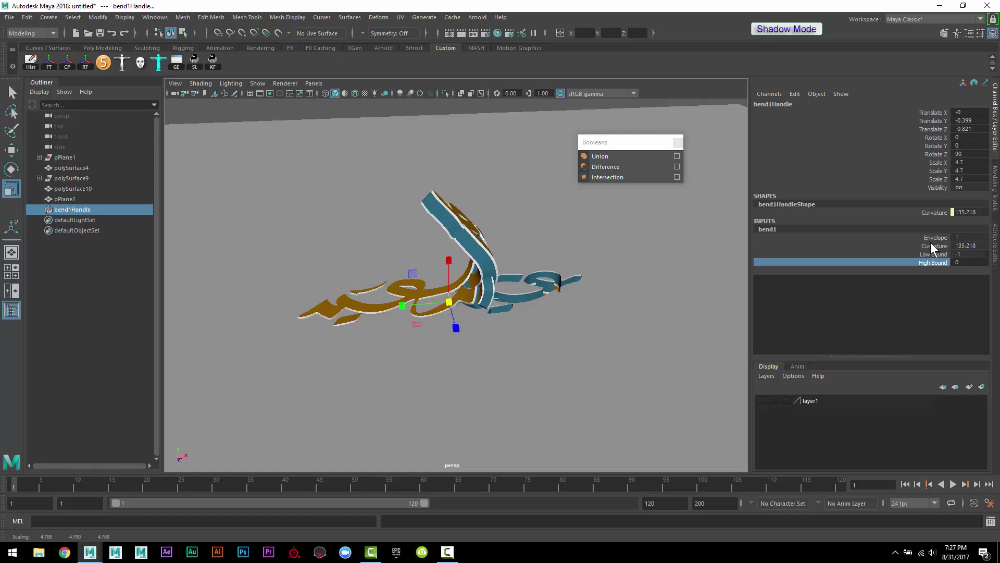
left_click(931, 245)
middle_click_drag(595, 360, 620, 357)
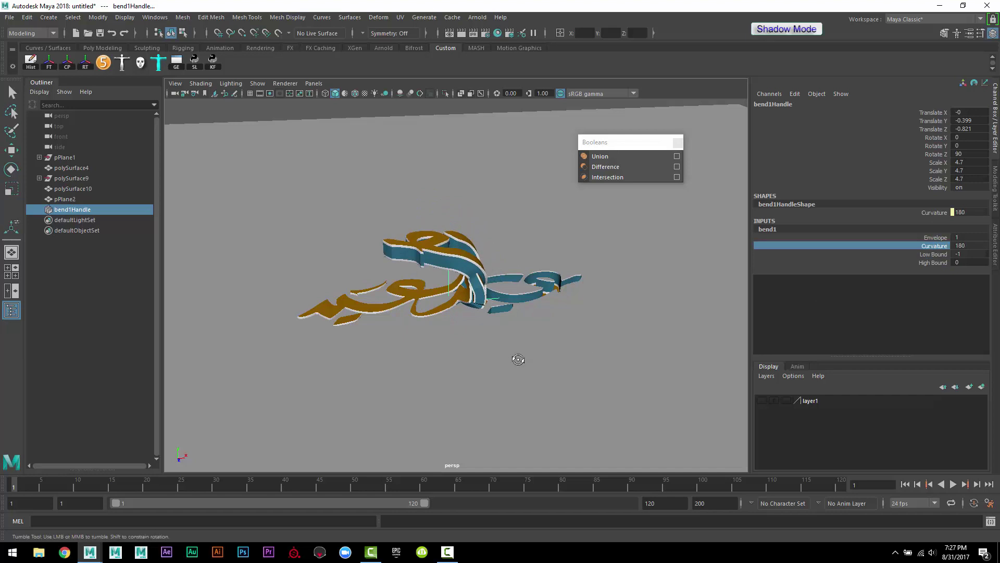
Keyframe bend1's handle at Translate X 10.865 on frame 1 and -13.048 on frame 120
key("w")
left_click_drag(499, 299, 704, 279)
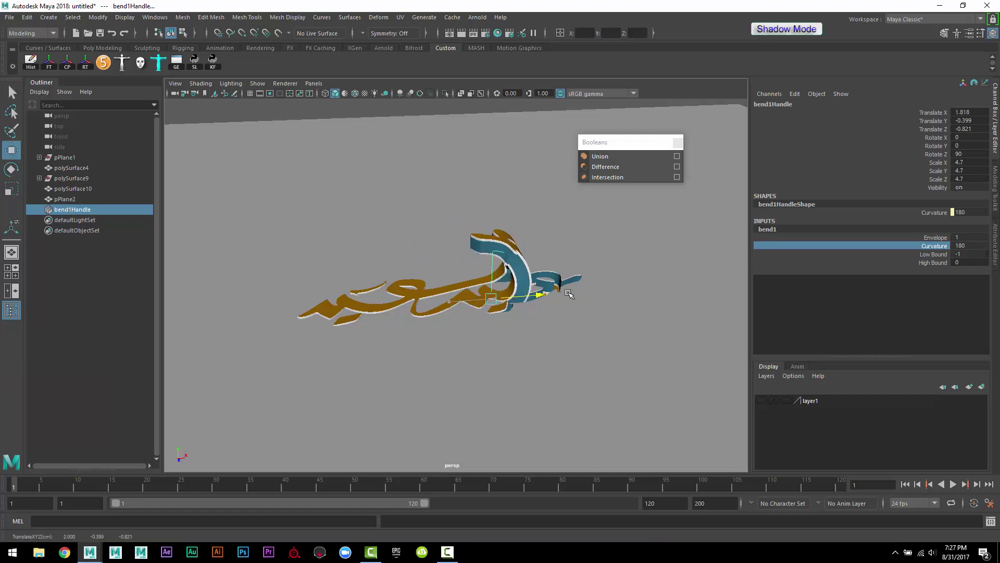
left_click_drag(580, 285, 226, 262)
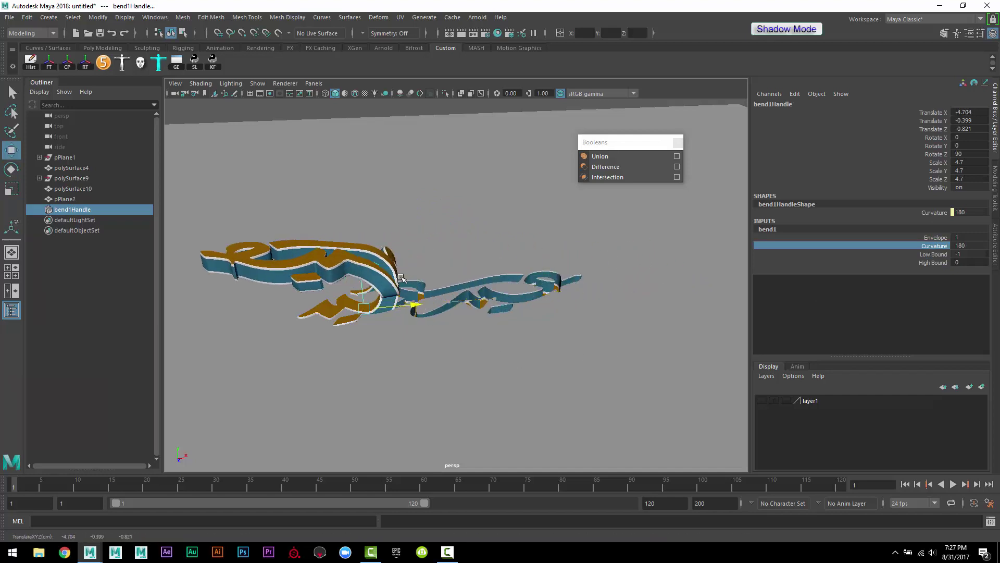
middle_click_drag(227, 262, 587, 257)
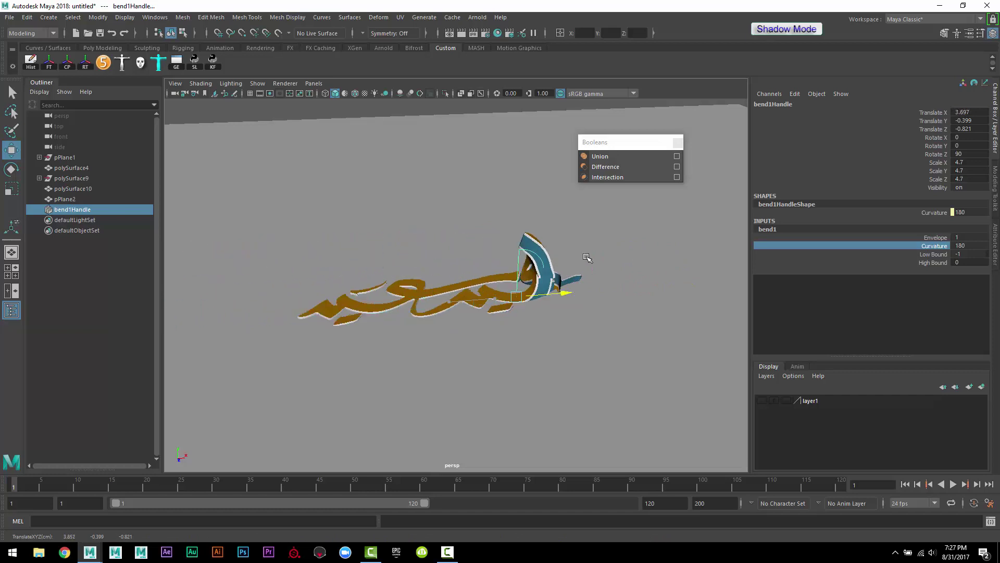
mouse_move(584, 321)
left_mouse_down("alt")
mouse_move(660, 344)
mouse_move(584, 321)
left_mouse_up("alt")
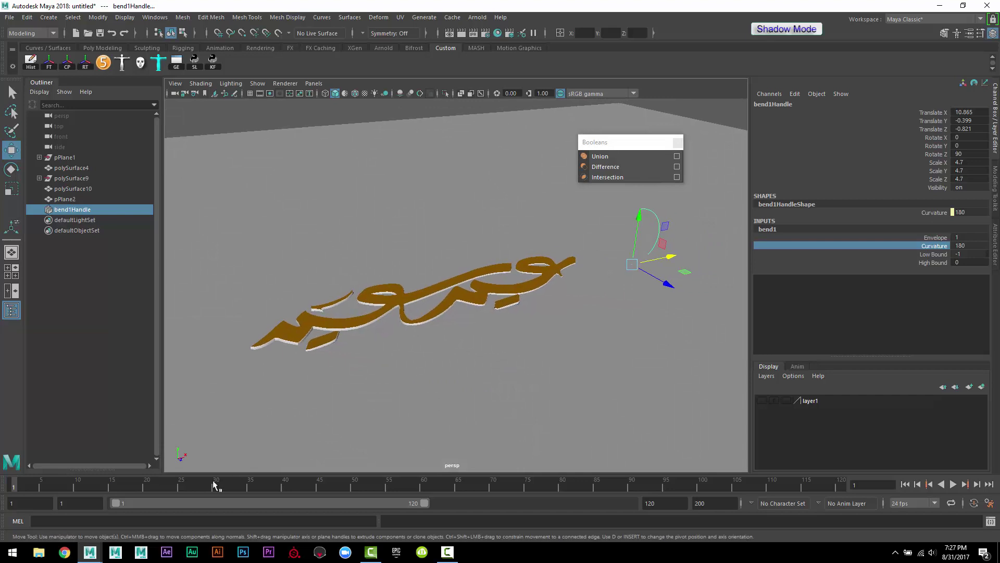
key("s")
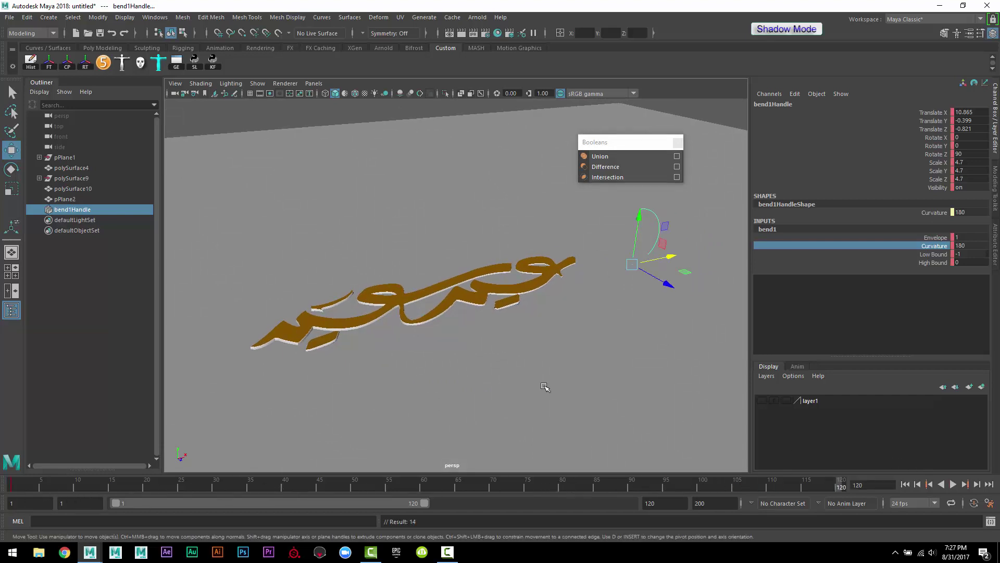
mouse_move(663, 260)
left_mouse_down()
mouse_move(242, 316)
mouse_move(160, 317)
left_mouse_up()
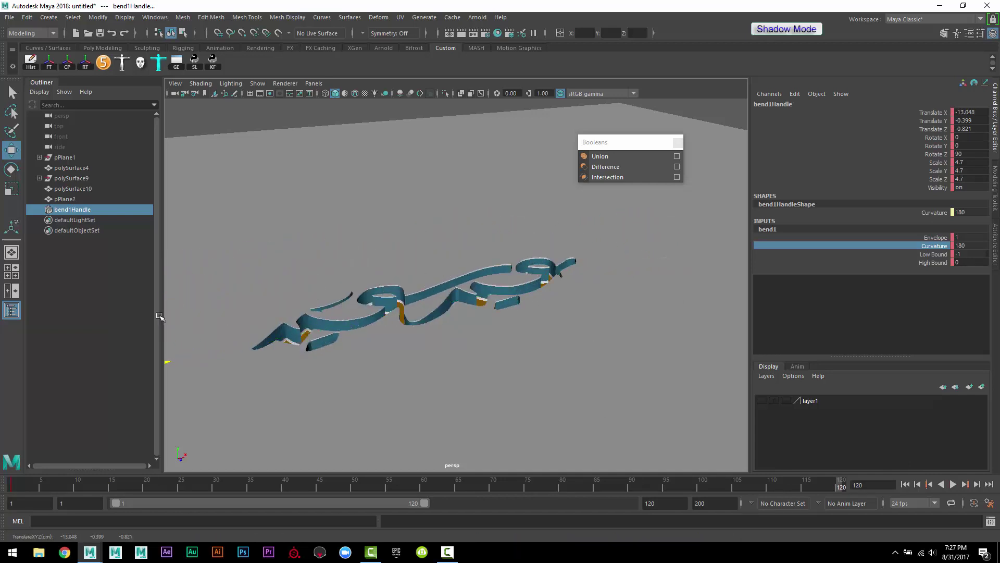
mouse_move(487, 359)
left_mouse_down("alt")
mouse_move(520, 398)
mouse_move(509, 386)
mouse_move(548, 389)
left_mouse_up("alt")
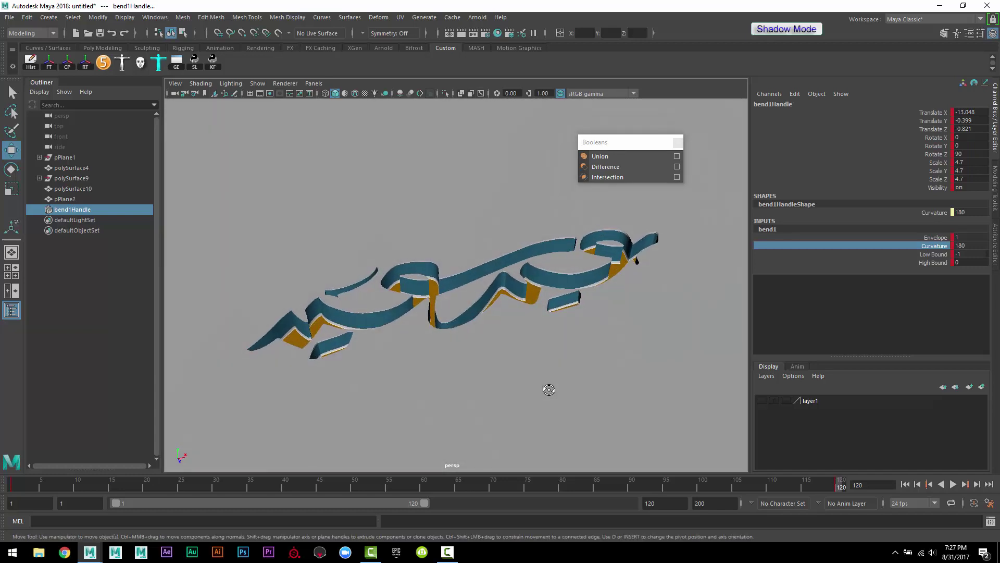
left_click(954, 485)
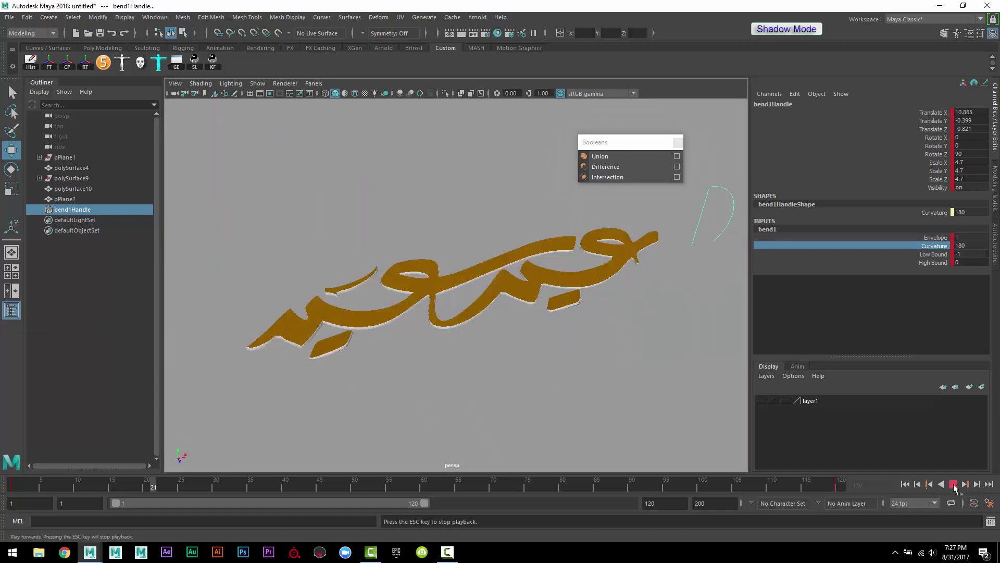
right_click(805, 483)
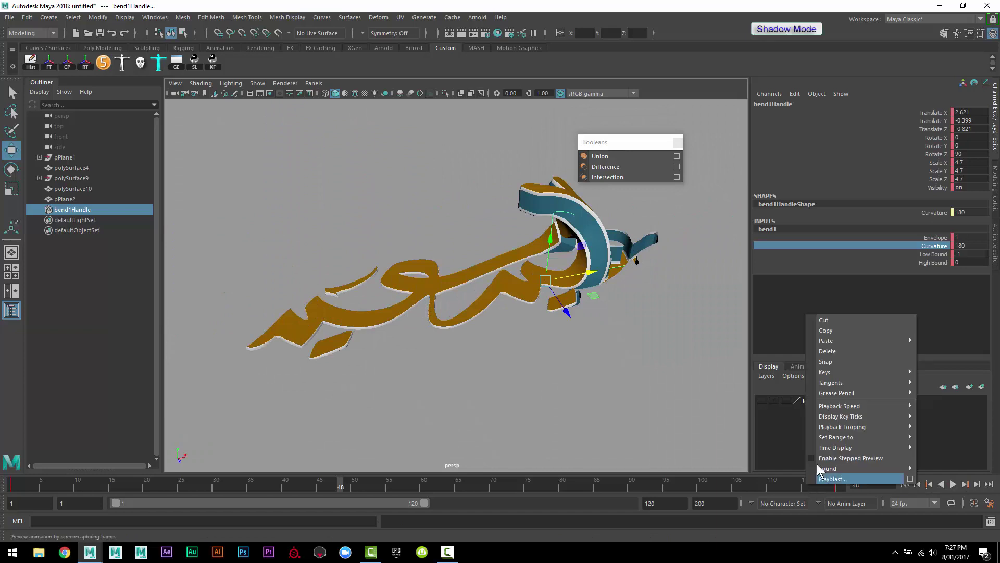
left_click(754, 415)
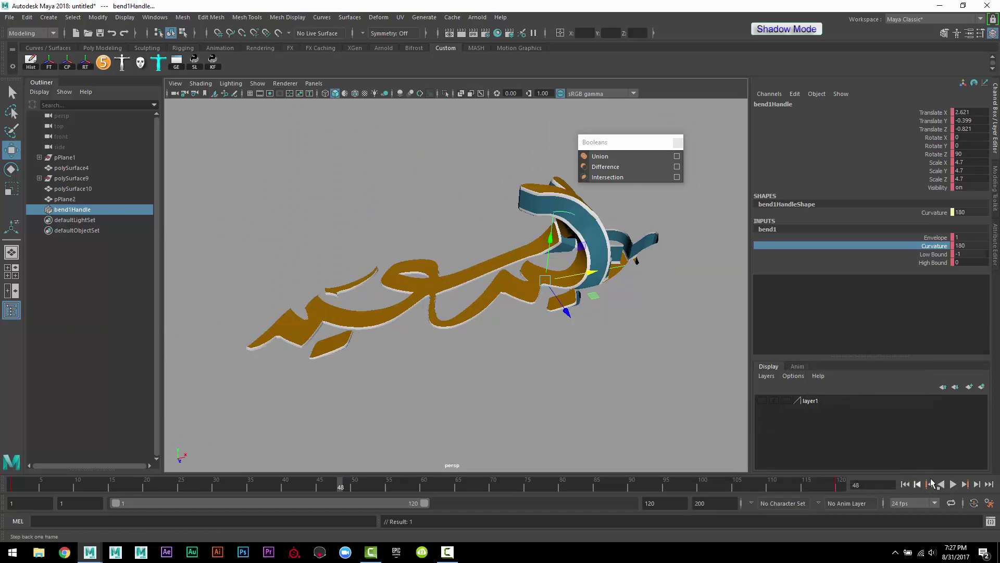
left_click(953, 484)
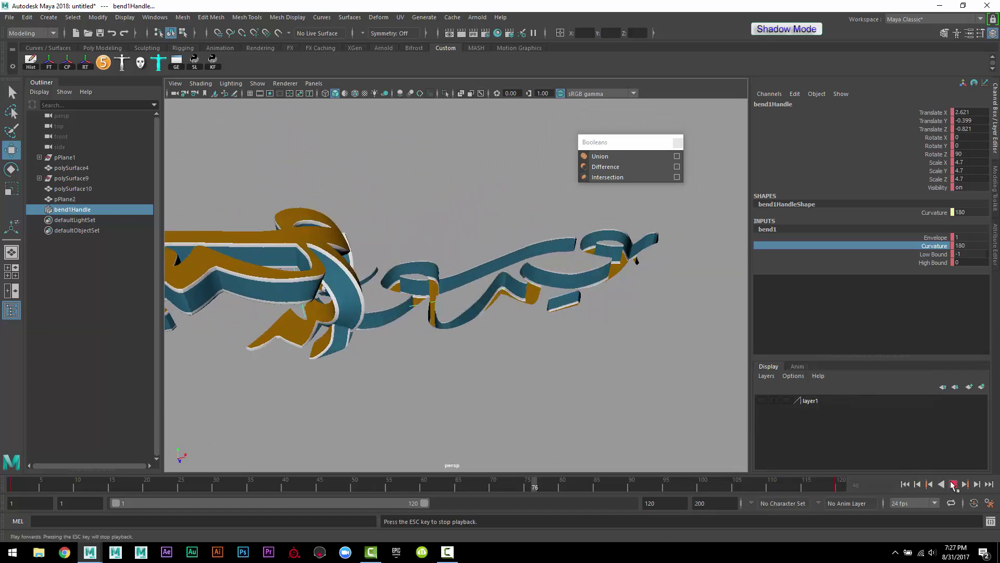